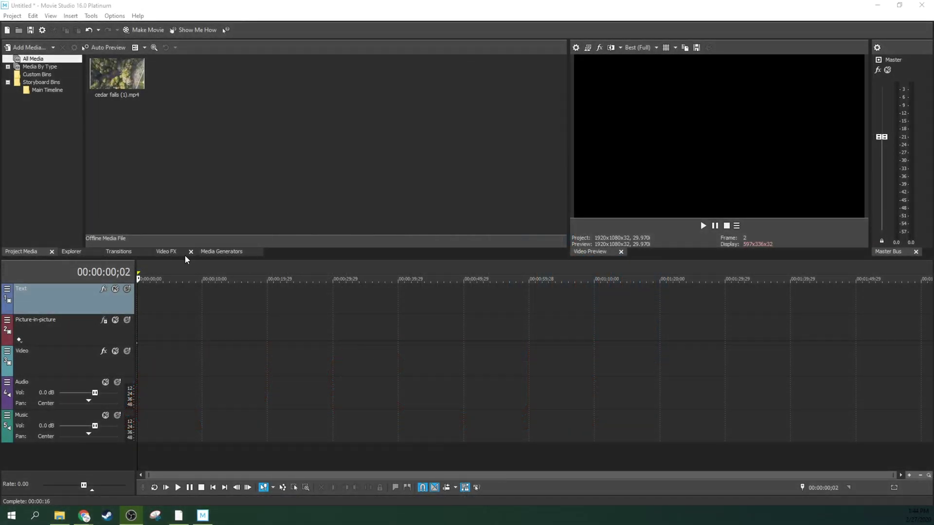
Drag cedar falls (1).mp4 from Project Media onto the Video track
left_click_drag(118, 91, 146, 372)
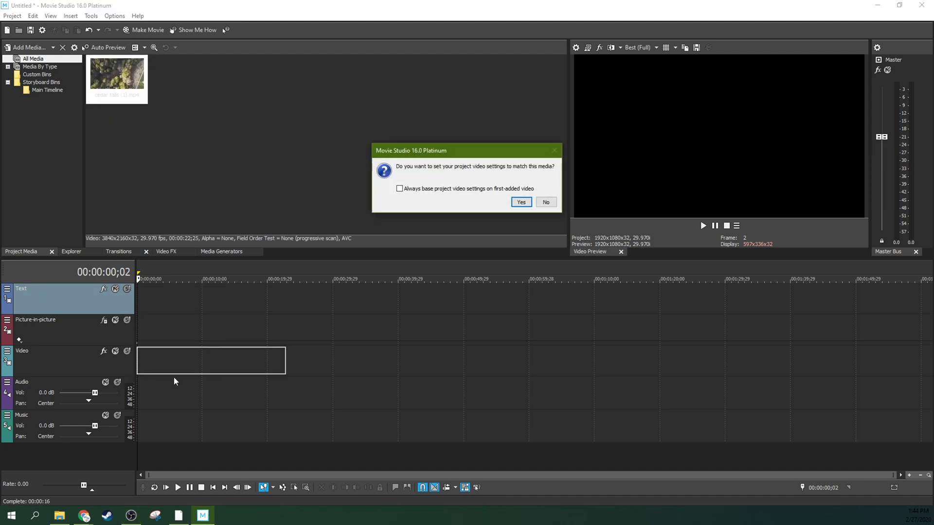
Match project settings to the clip and scrub the drone footage to 00:00:21;08
left_click(521, 204)
left_click(229, 326)
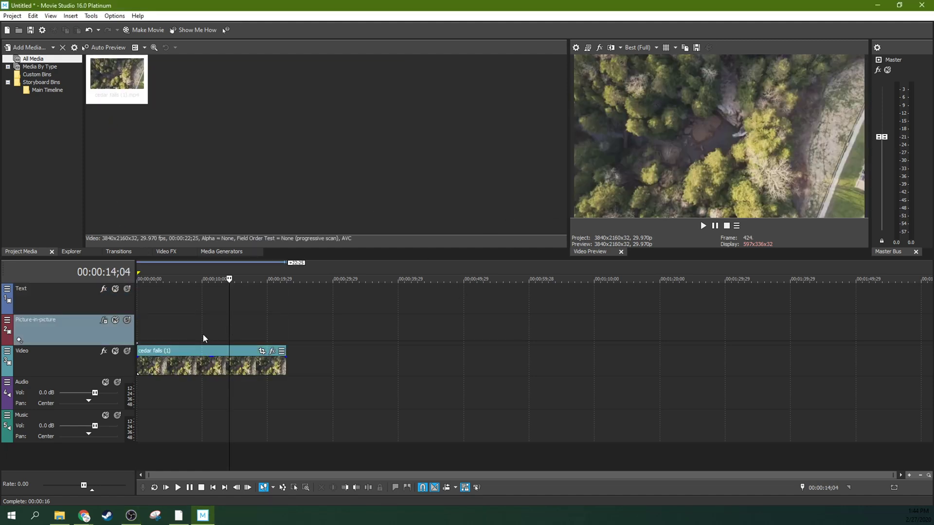
left_click(201, 333)
left_click(229, 328)
left_click(248, 328)
left_click(262, 327)
left_click(271, 328)
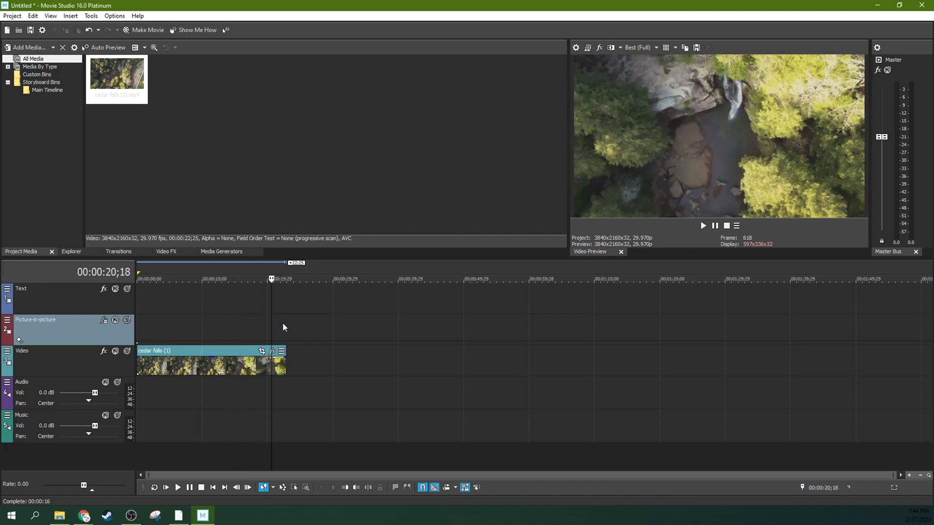
left_click(253, 325)
left_click(268, 325)
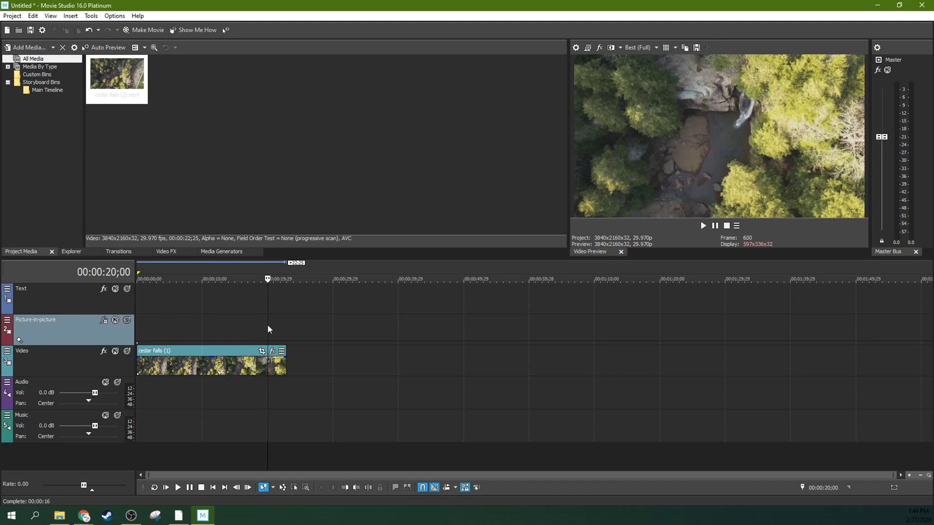
left_click(276, 324)
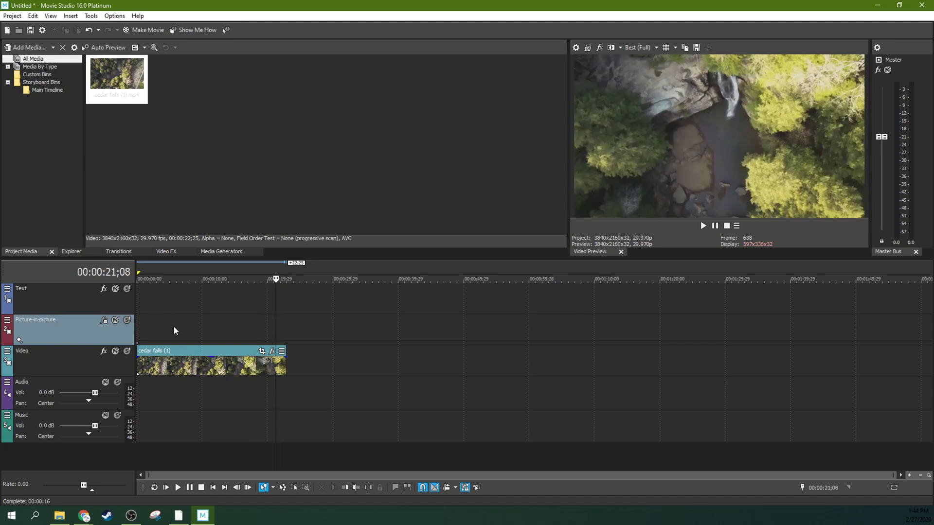
Delete the Picture-in-picture track and park the playhead at 00:00:07;13
right_click(70, 337)
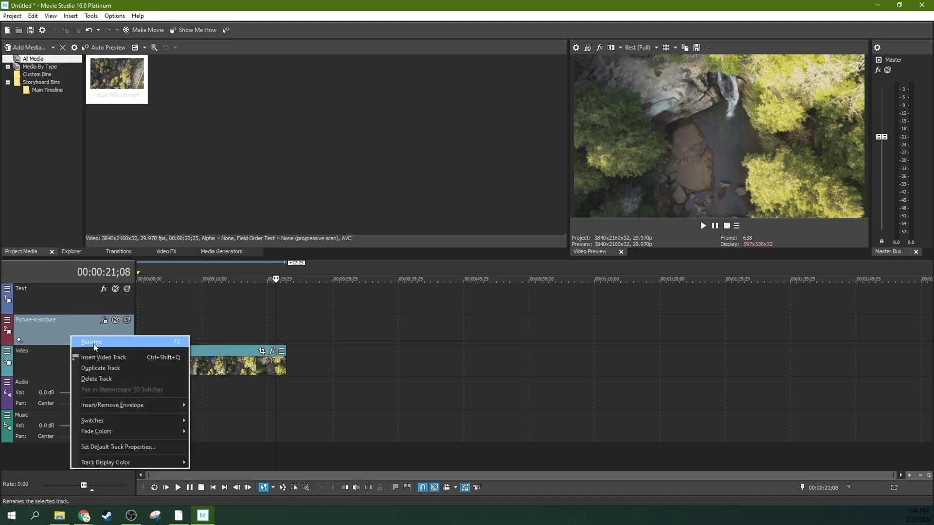
left_click(97, 378)
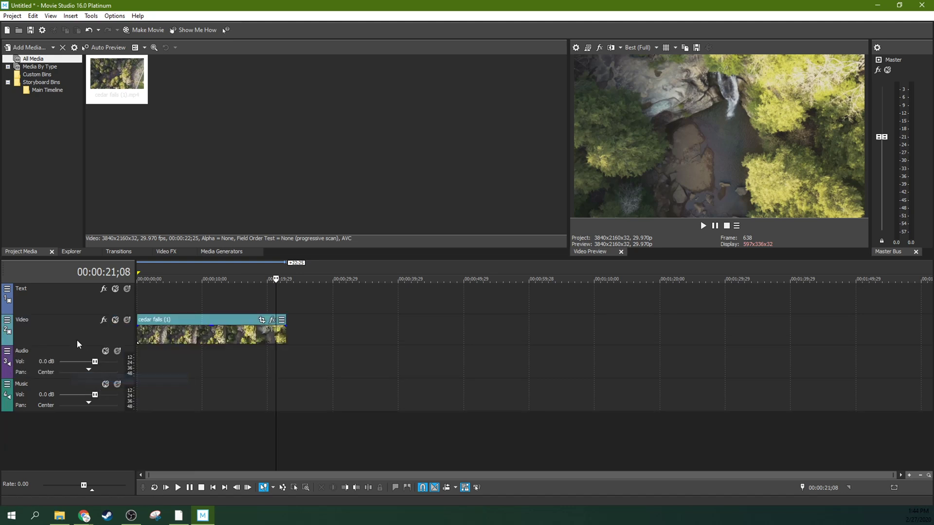
left_click(148, 293)
left_click(185, 288)
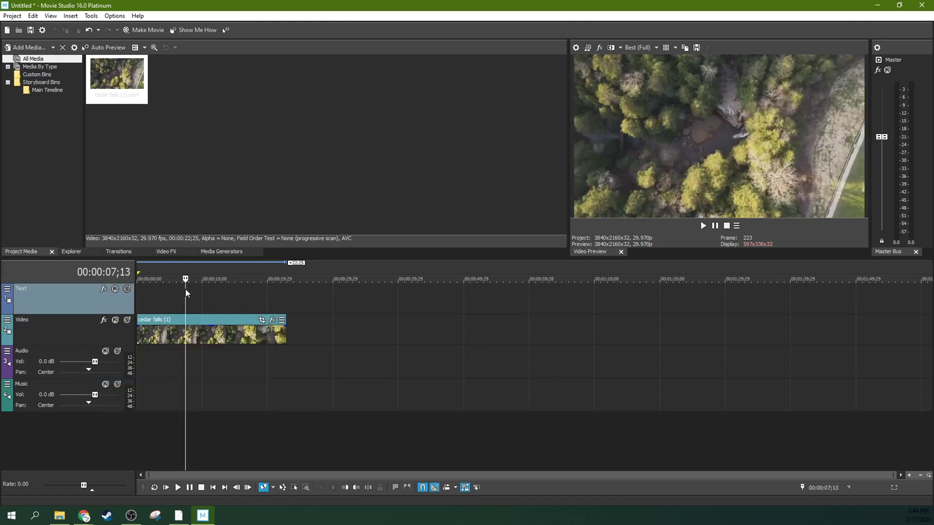
left_click(211, 253)
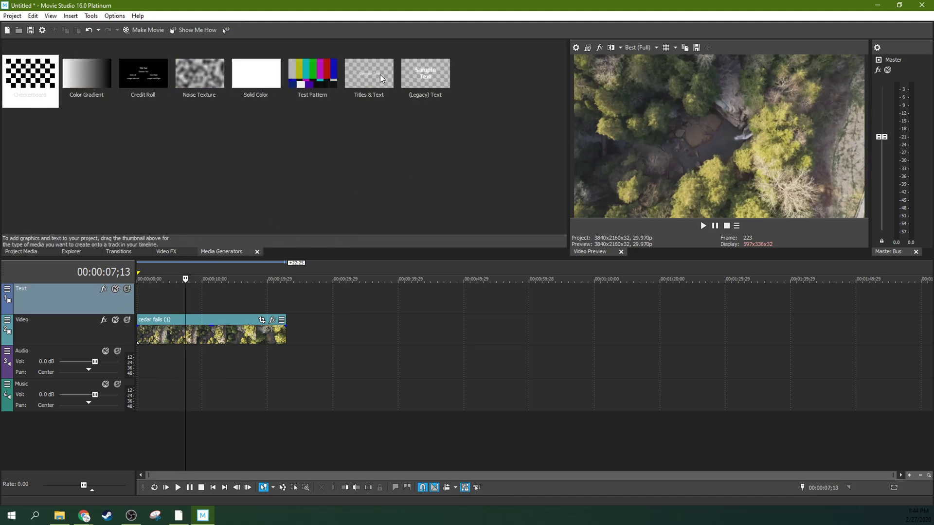
Drop a Titles & Text event on the Text track and set its Sample Text in Capture it
left_click_drag(380, 75, 191, 296)
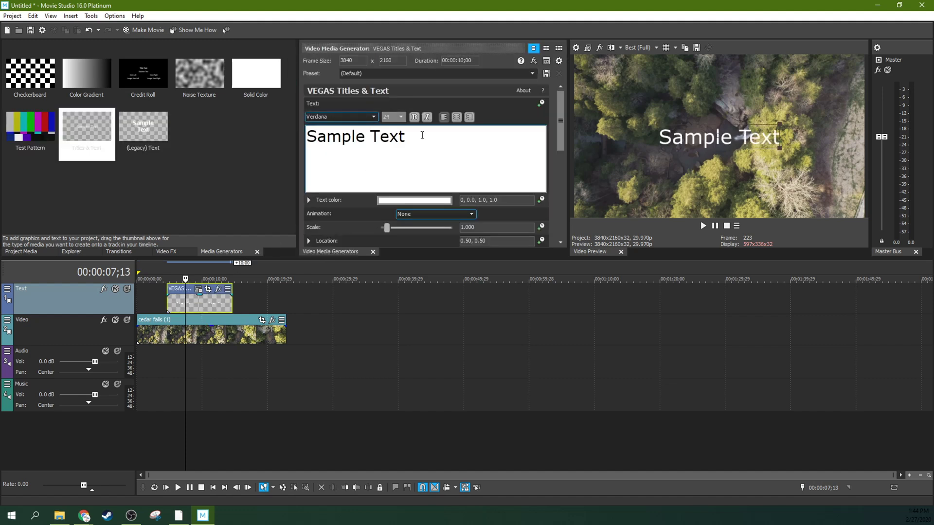
left_click_drag(424, 132, 301, 141)
left_click(370, 115)
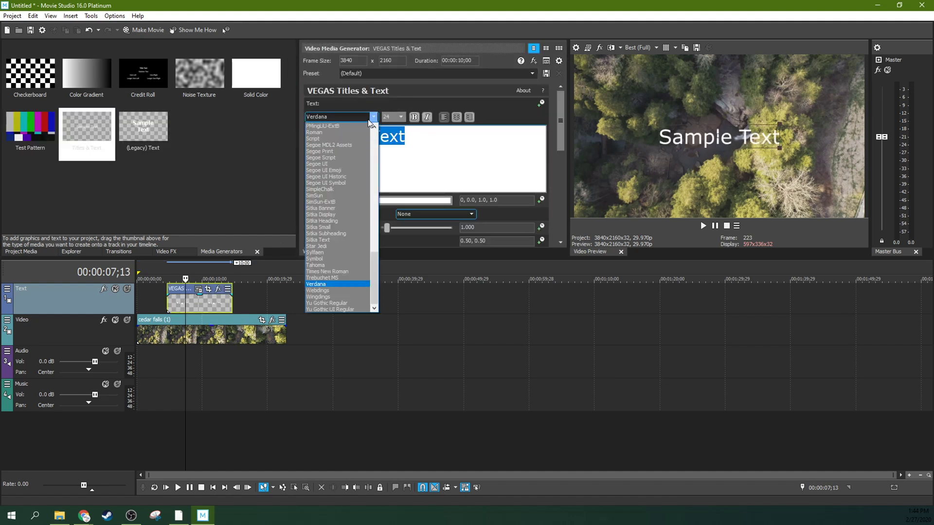
scroll(324, 179, "up", 4)
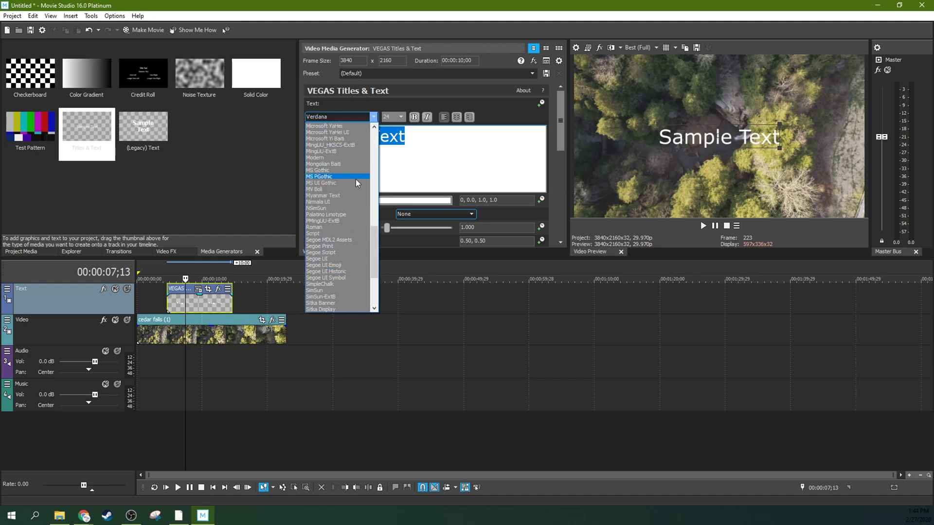
scroll(343, 183, "up", 5)
scroll(342, 186, "up", 6)
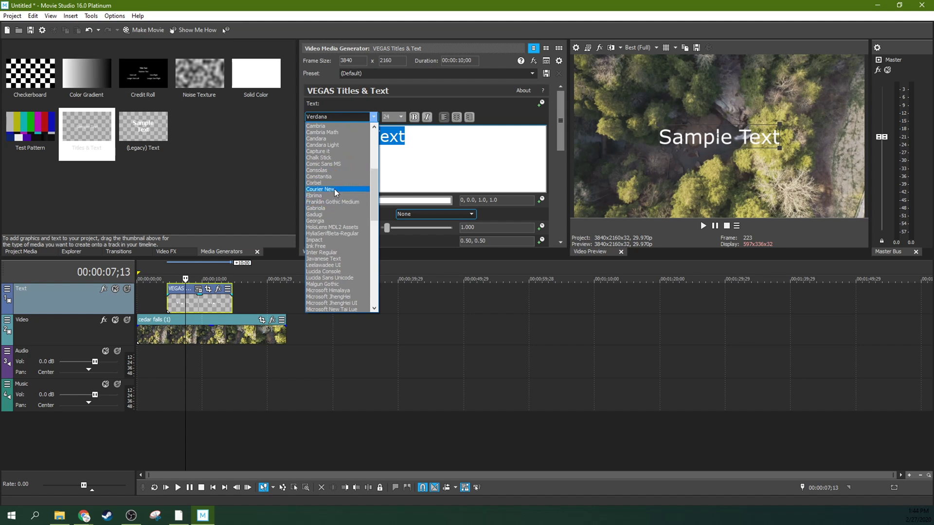
scroll(334, 187, "up", 4)
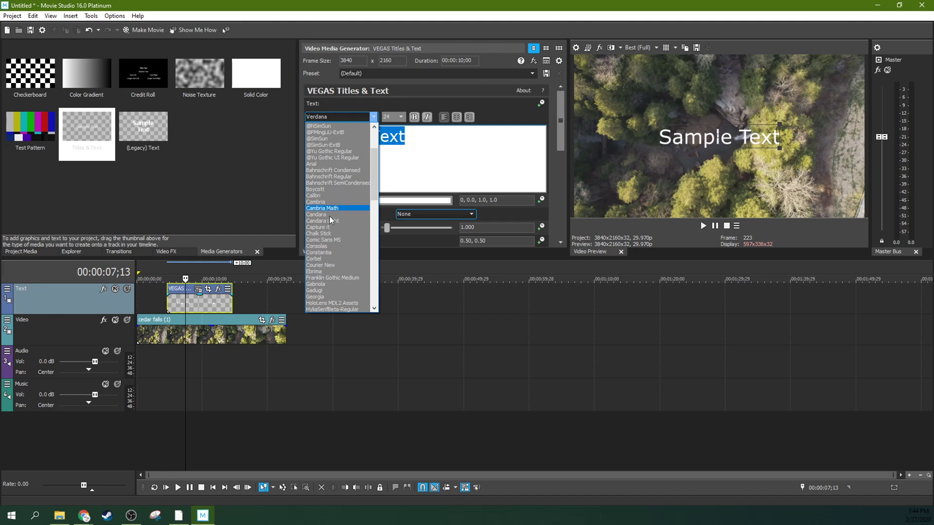
left_click(330, 228)
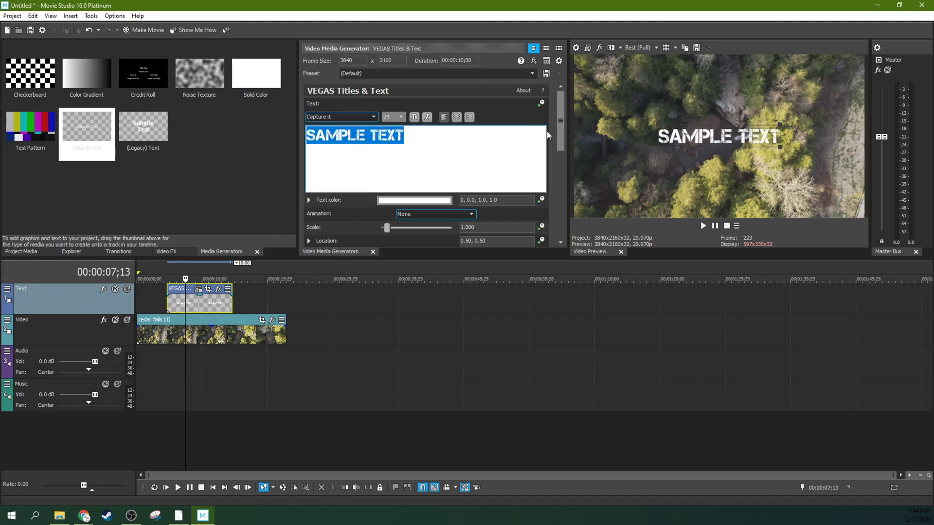
Replace the sample text with 'TRENDY TRAVEL' and 'BLOG' on a second line
left_click(487, 140)
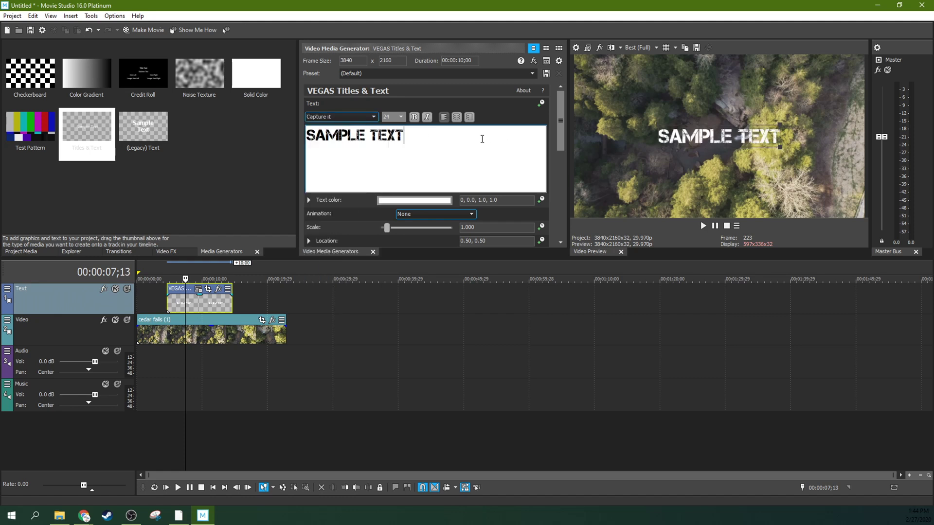
triple_click(321, 139)
type("TR")
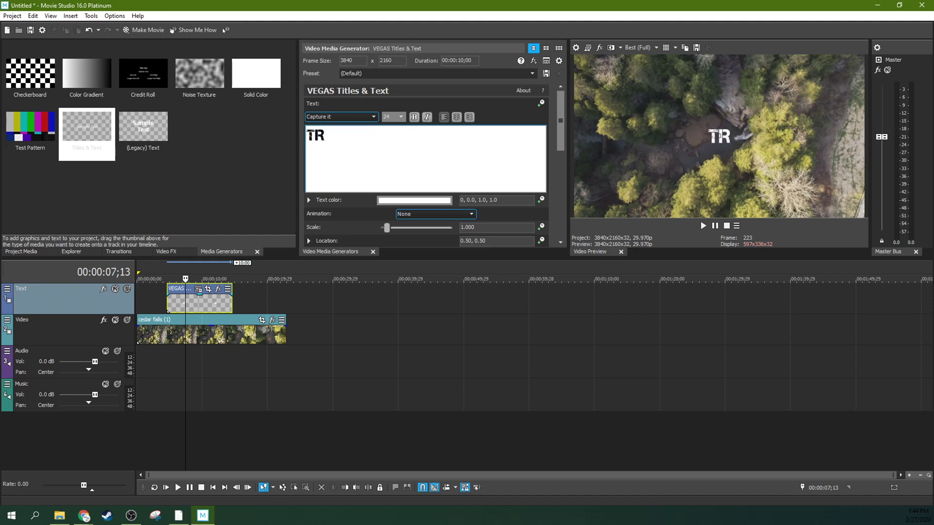
type("ENDY TRAVE")
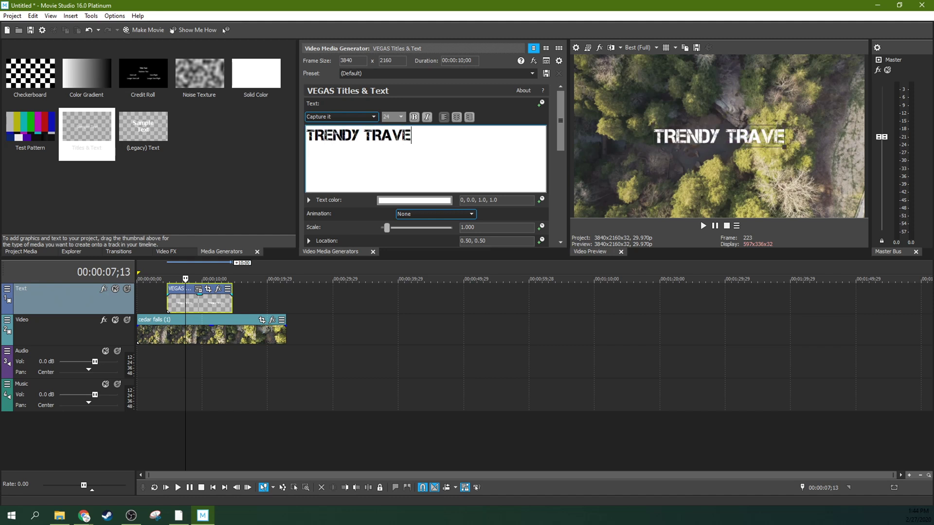
type("L")
key("Return")
type("B")
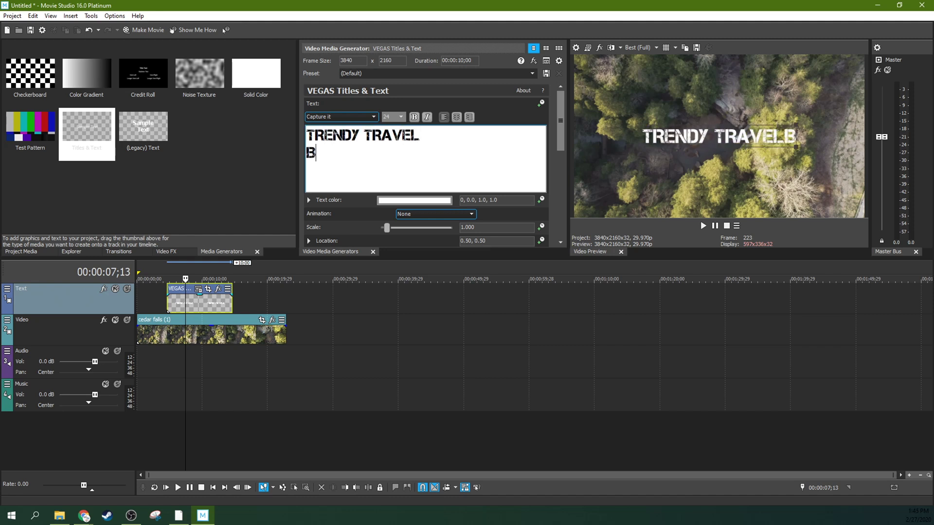
type("LOC")
key("BackSpace")
key("BackSpace")
key("BackSpace")
type("LOG")
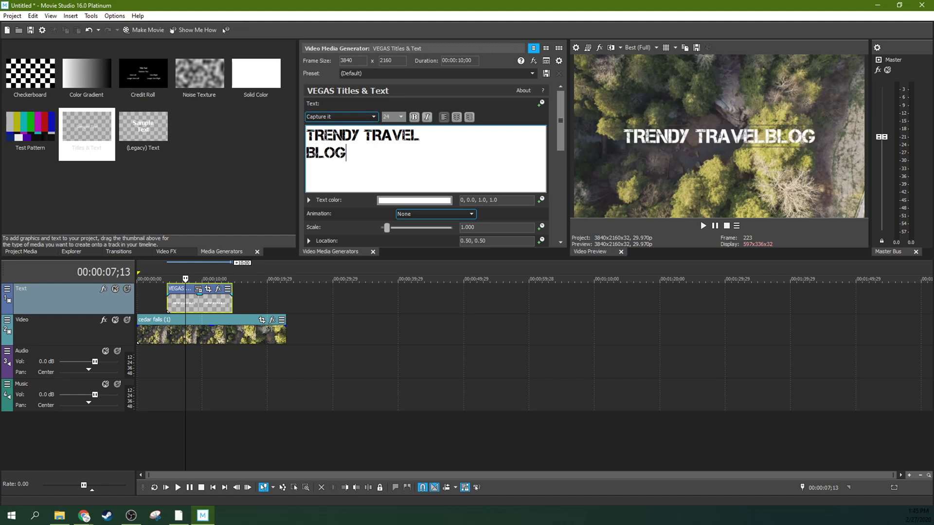
Centre-align and bold the whole title text
key("ctrl+a")
left_click(456, 117)
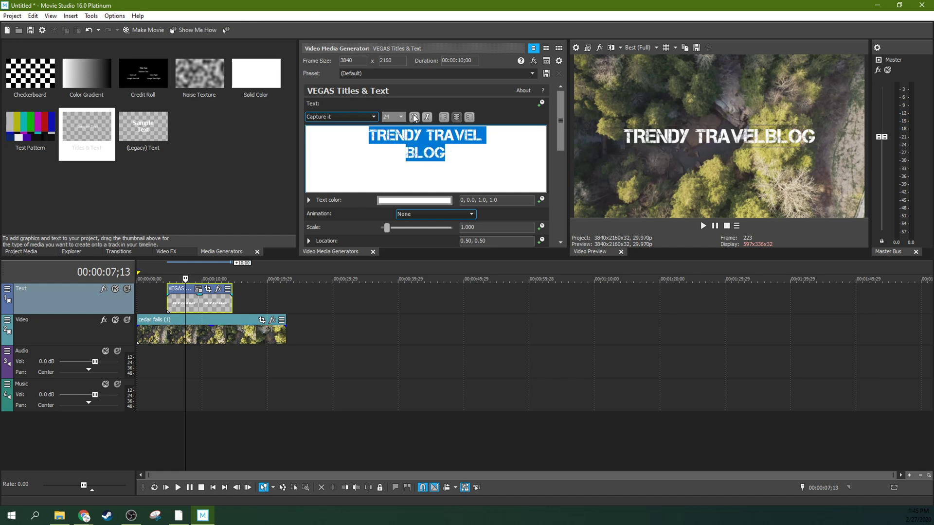
left_click(414, 117)
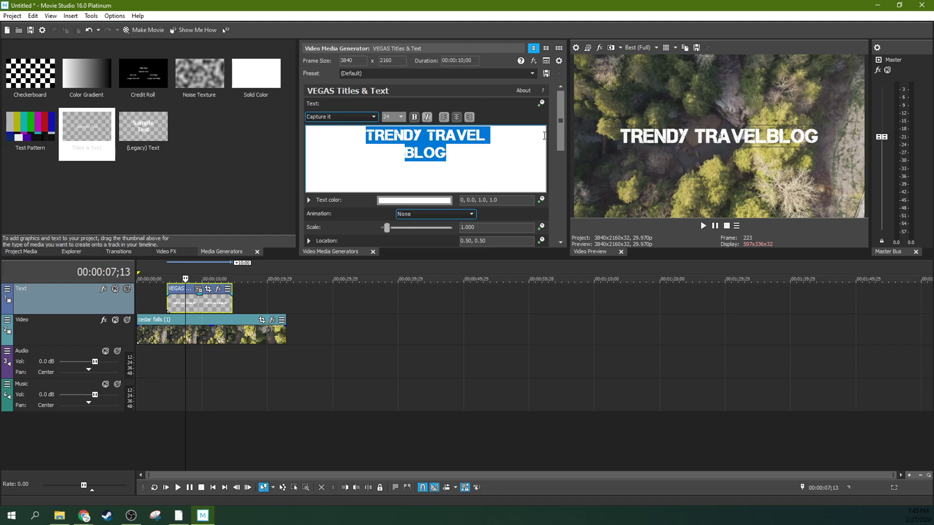
scroll(560, 133, "down", 1)
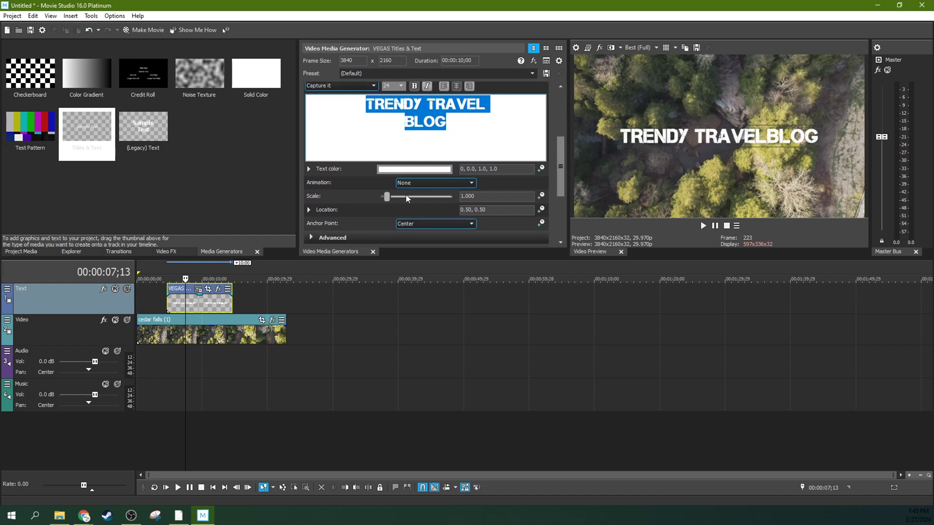
Set the title font size to 52 and put TRENDY on its own line
left_click(400, 87)
left_click(390, 168)
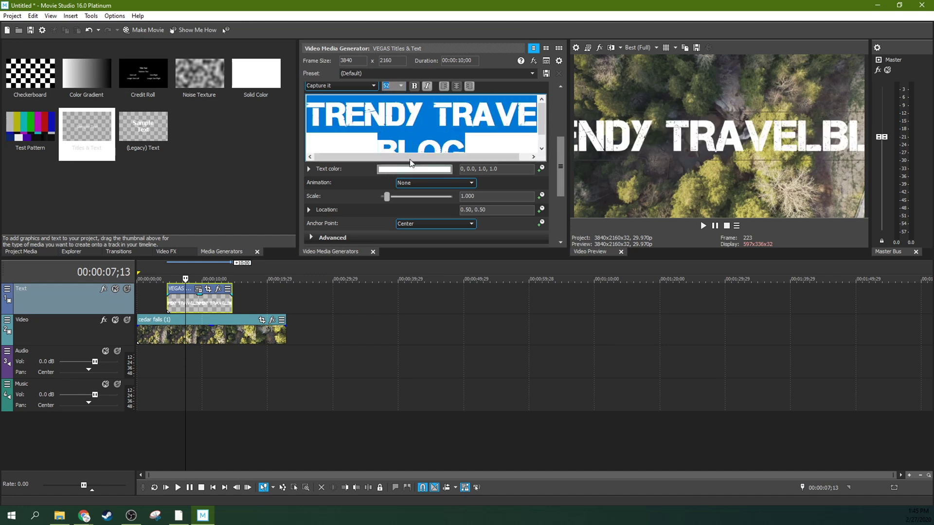
left_click(514, 132)
left_click(431, 115)
key("Return")
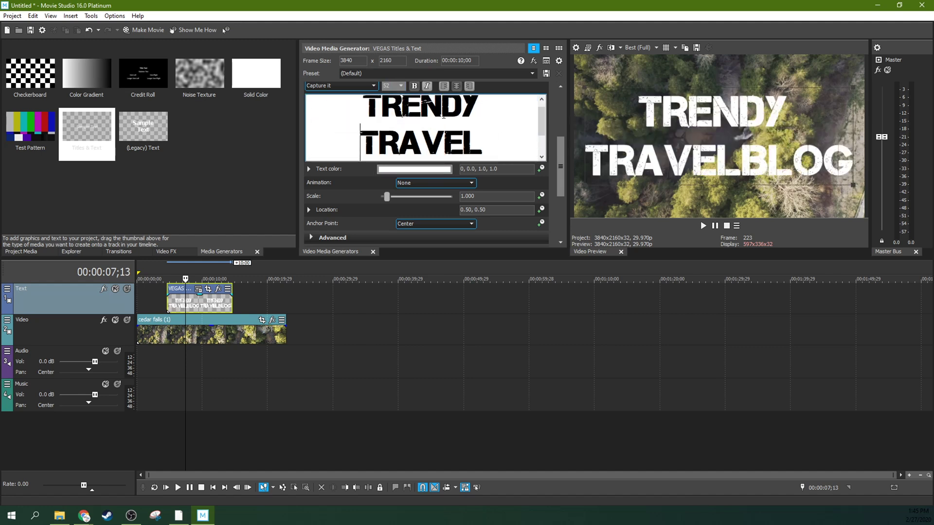
Tidy the text after TRAVEL and review the white, centred, scale 1.000 title properties
left_click(528, 141)
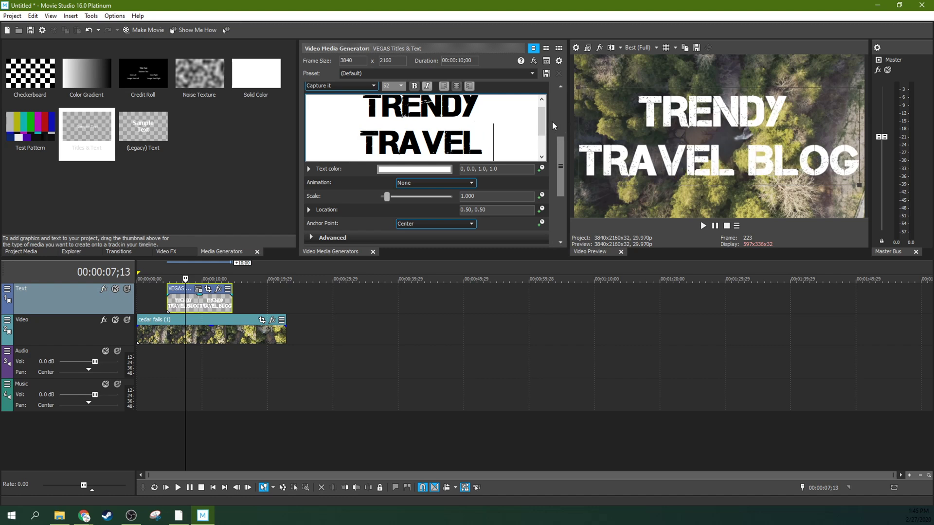
left_click_drag(557, 151, 555, 122)
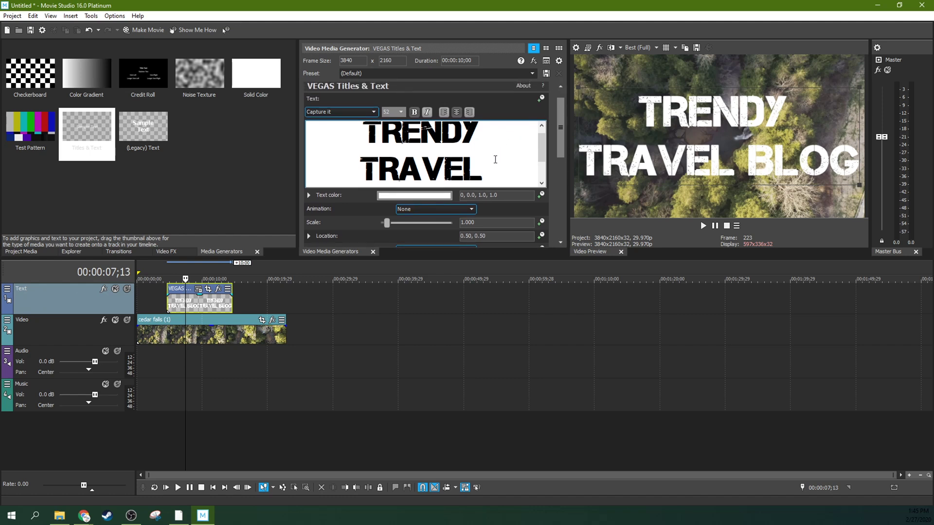
left_click_drag(487, 163, 392, 117)
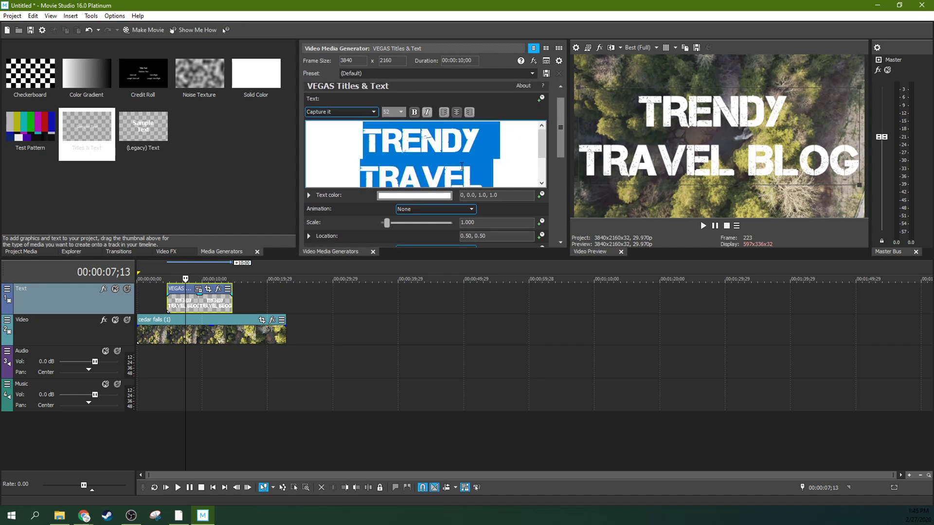
left_click(484, 162)
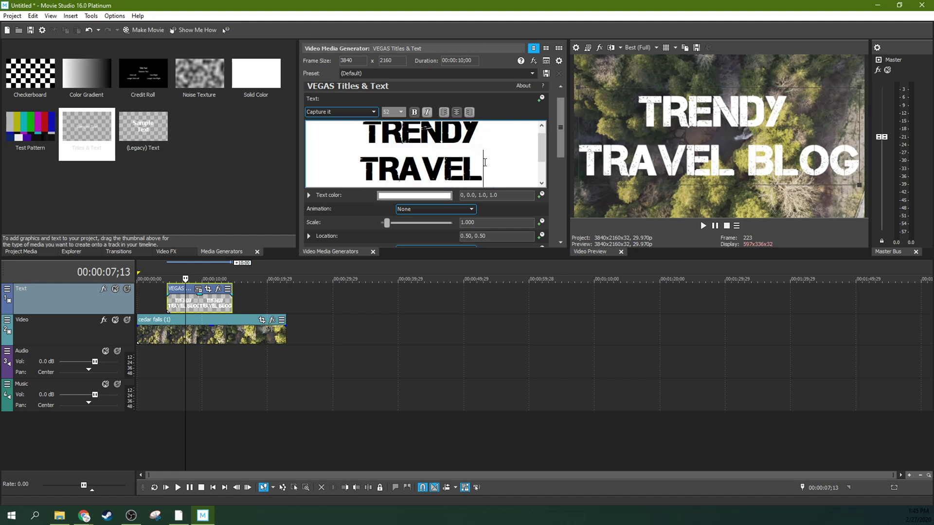
scroll(544, 146, "up", 1)
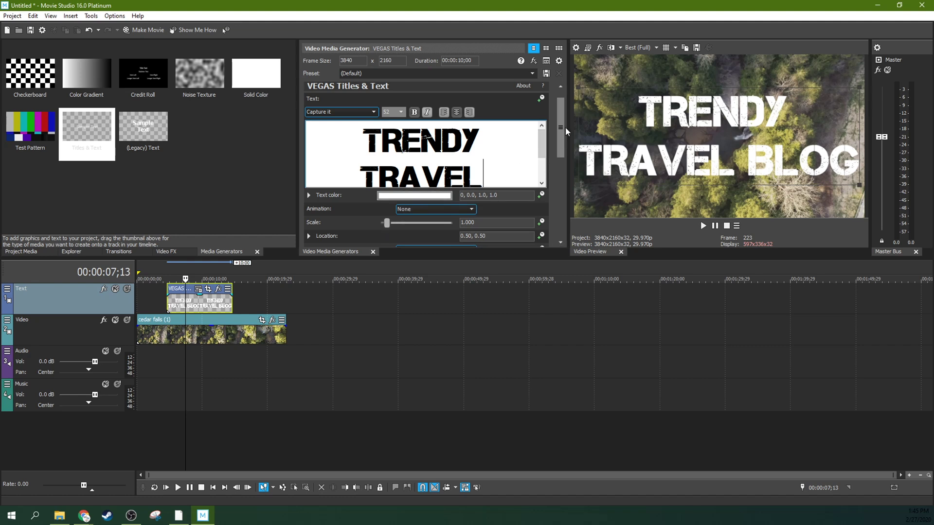
left_click_drag(563, 127, 546, 212)
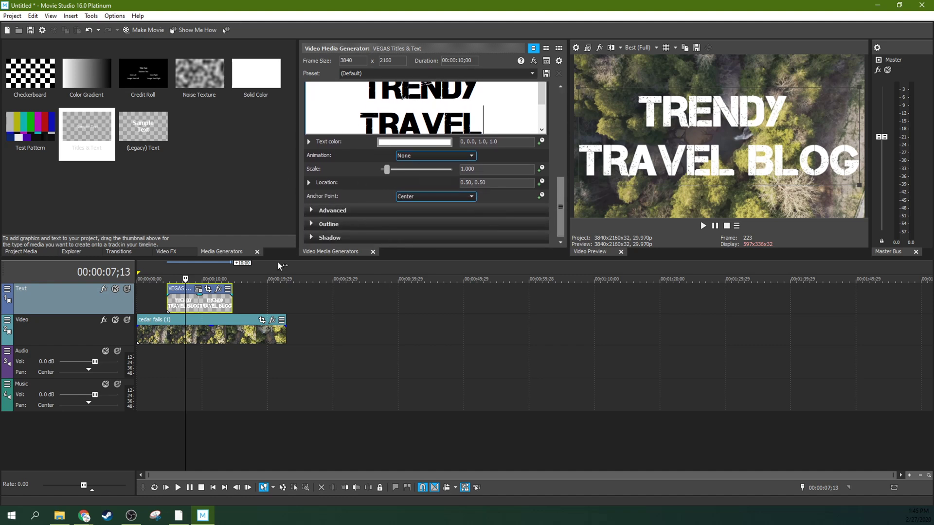
Reopen the title's settings and set the text colour alpha to 0
left_click(373, 252)
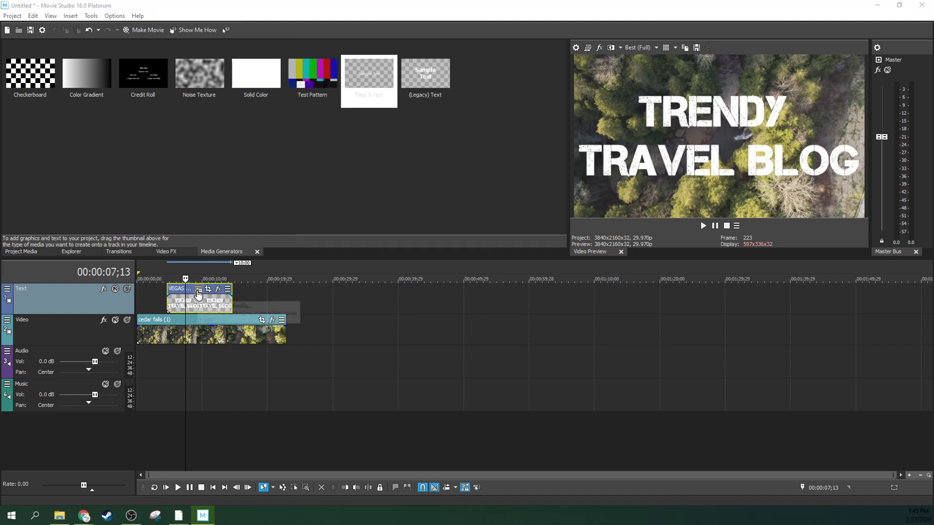
left_click(198, 291)
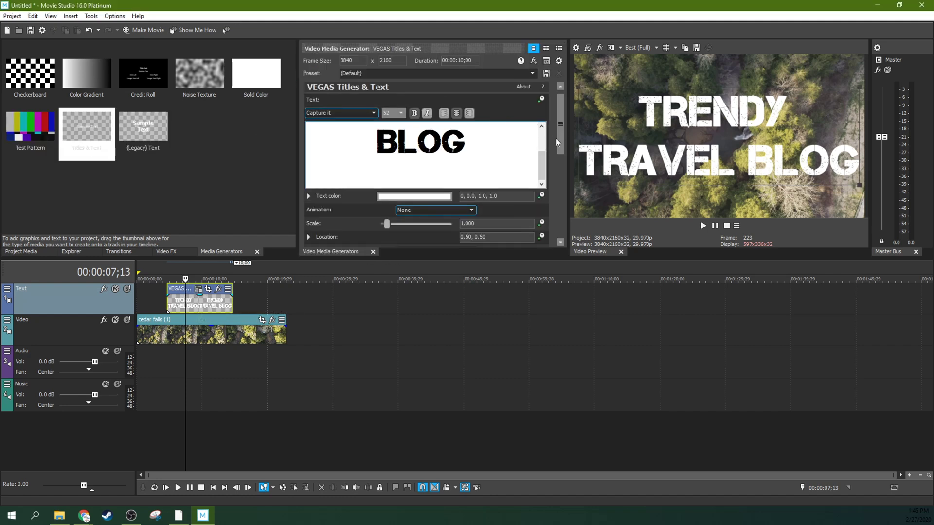
left_click_drag(555, 139, 559, 226)
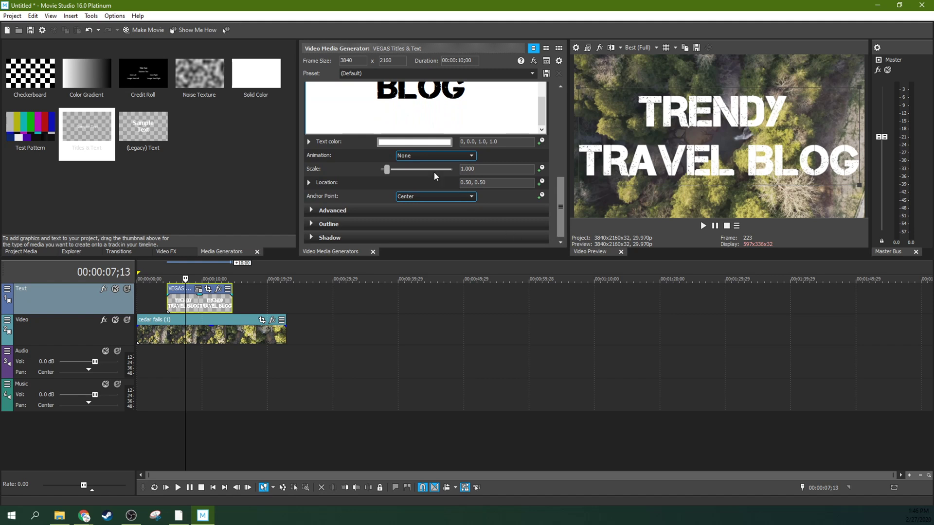
left_click(415, 145)
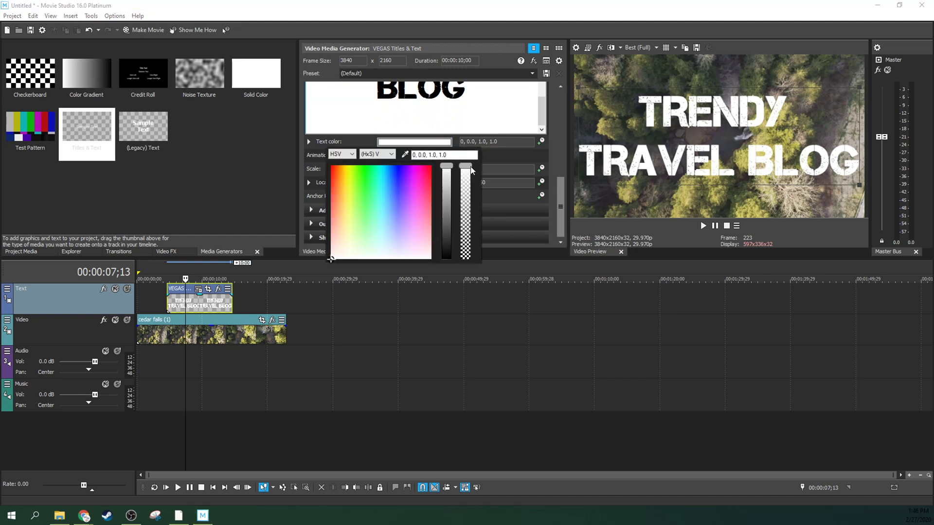
left_click_drag(466, 167, 483, 274)
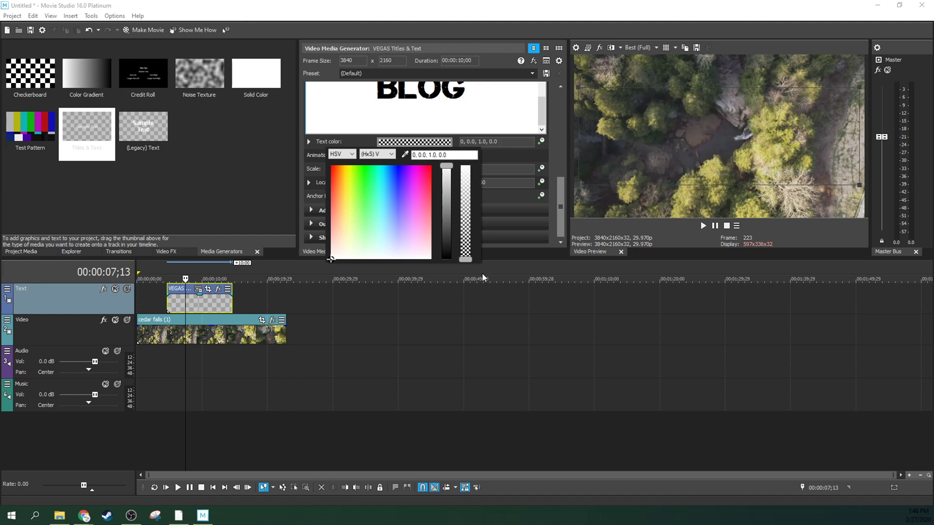
left_click(354, 141)
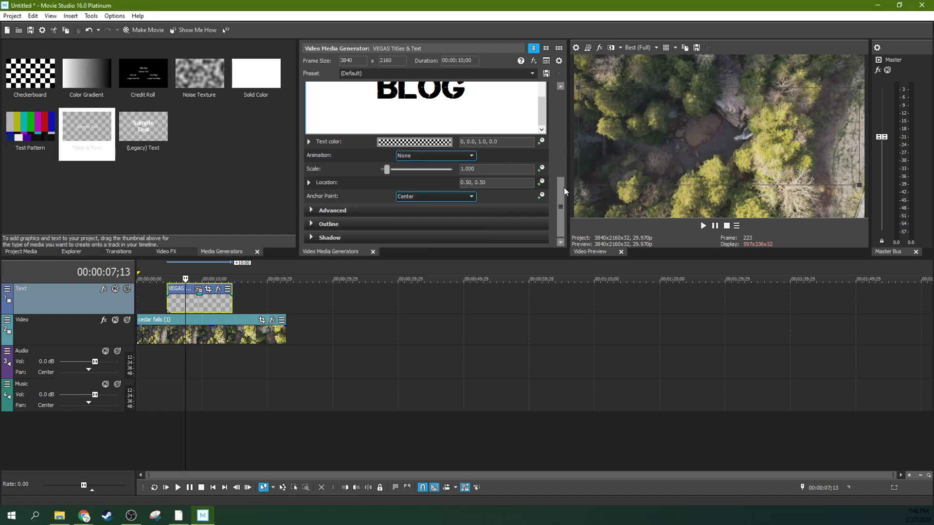
left_click(310, 210)
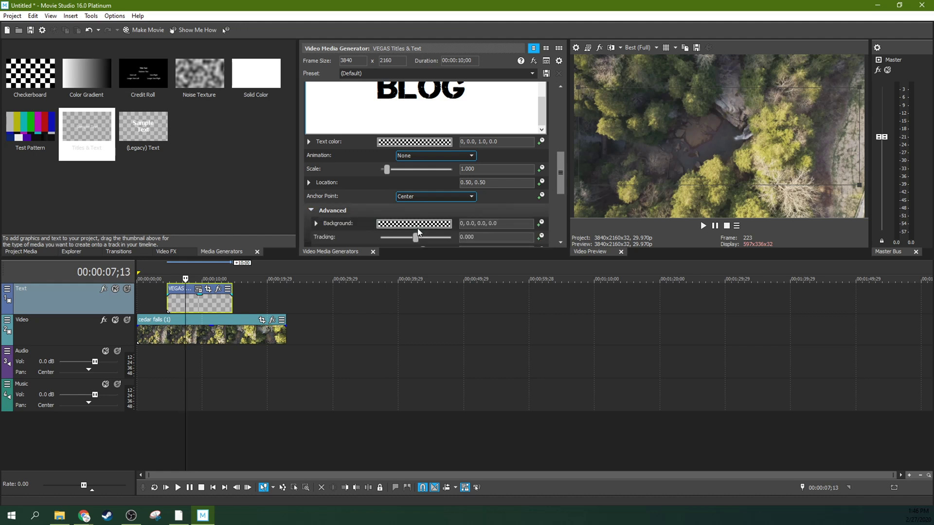
Give the title background alpha 1.0 and a teal colour (170, 0.49, 0.5)
left_click(421, 224)
left_click_drag(465, 340, 465, 256)
left_click(466, 245)
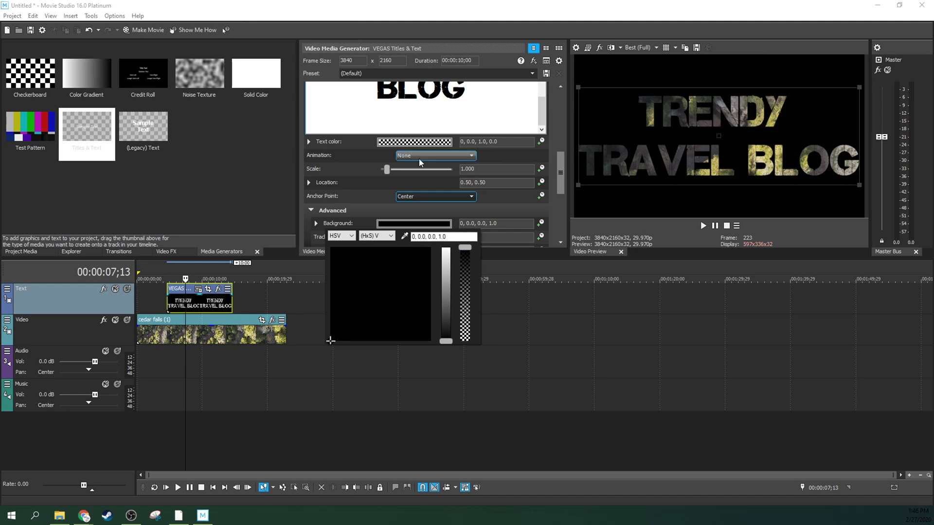
mouse_move(334, 334)
left_mouse_down()
mouse_move(411, 287)
mouse_move(401, 294)
left_mouse_up()
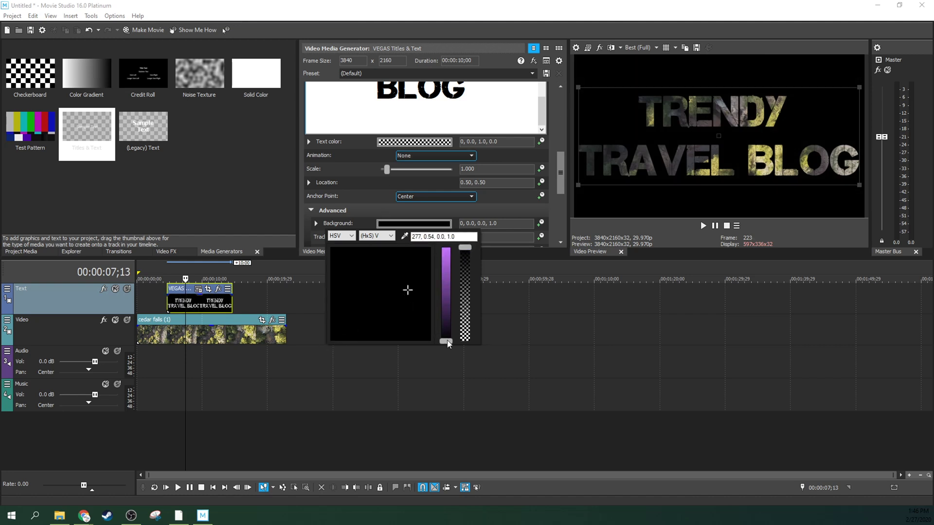
mouse_move(448, 340)
left_mouse_down()
mouse_move(446, 303)
mouse_move(413, 293)
mouse_move(435, 302)
left_mouse_up()
left_click(409, 299)
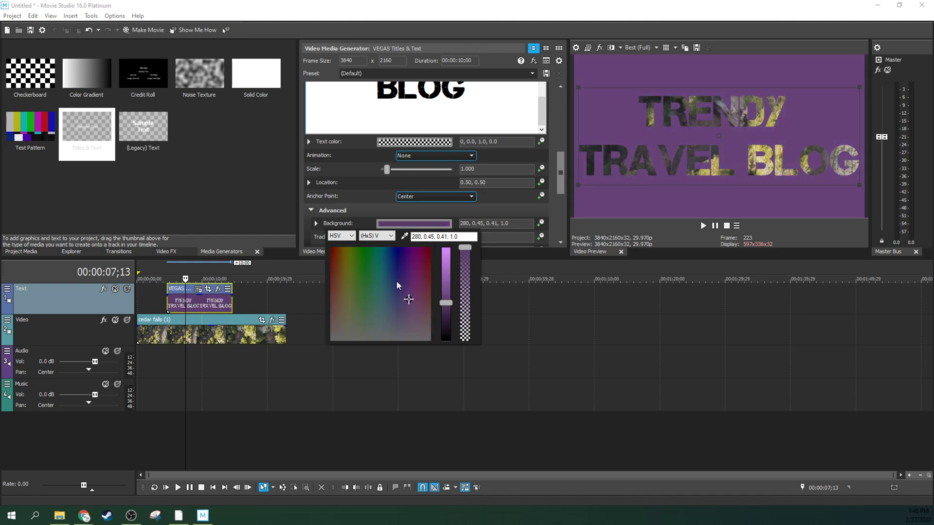
left_click(397, 282)
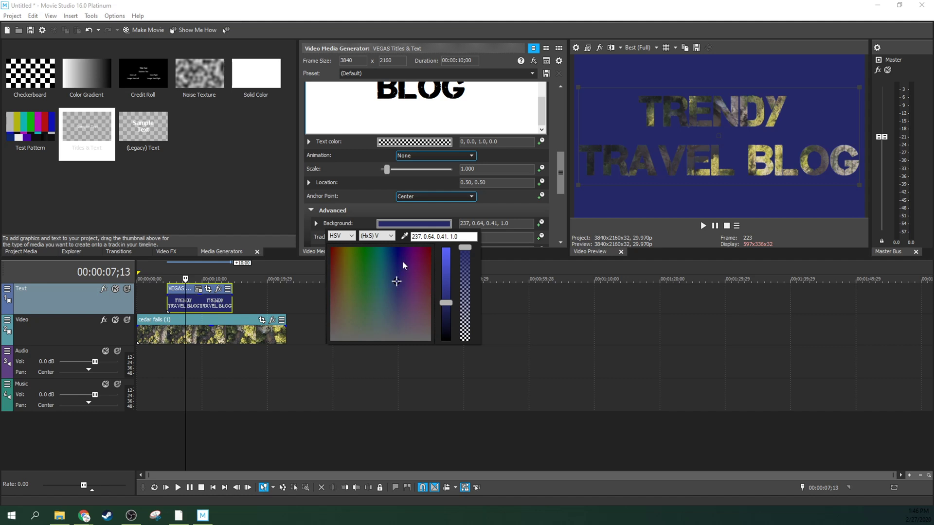
left_click(369, 283)
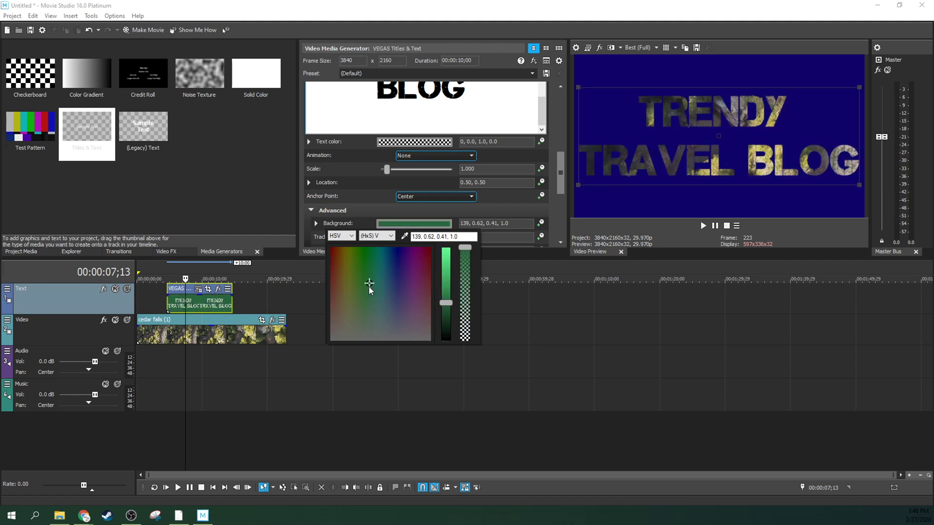
left_click(378, 295)
left_click_drag(446, 303, 450, 294)
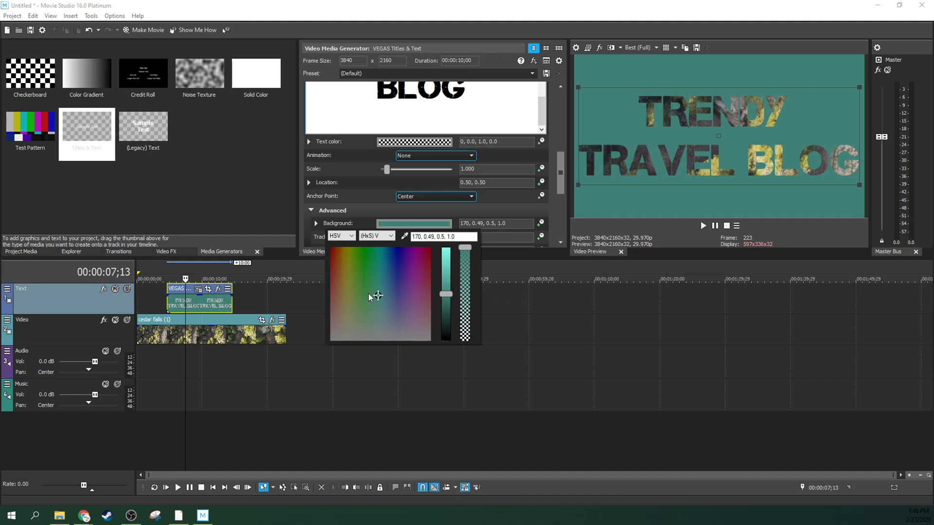
Move the title clip to the timeline start at 00:00:00:00
left_click(289, 292)
left_click_drag(228, 306, 198, 296)
right_click(197, 305)
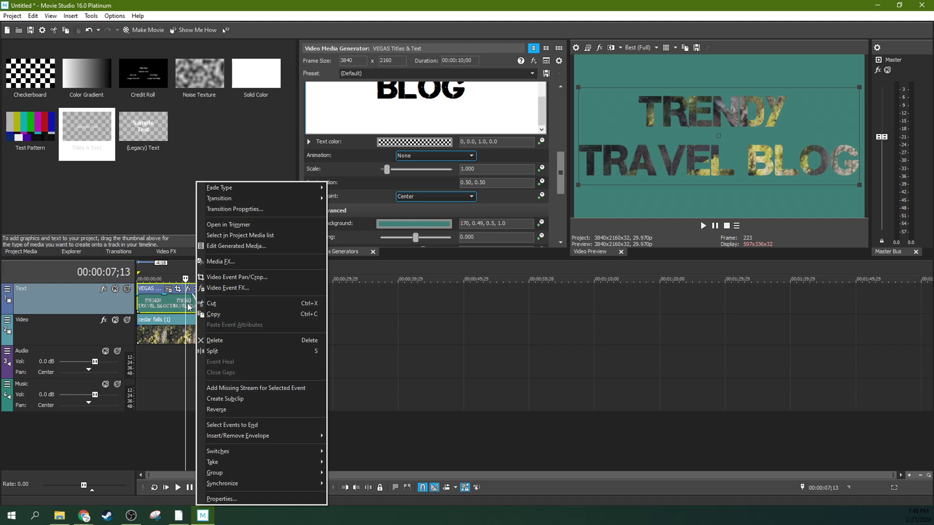
Apply a curved fade type to the title's fade-out and play it back
left_click(188, 306)
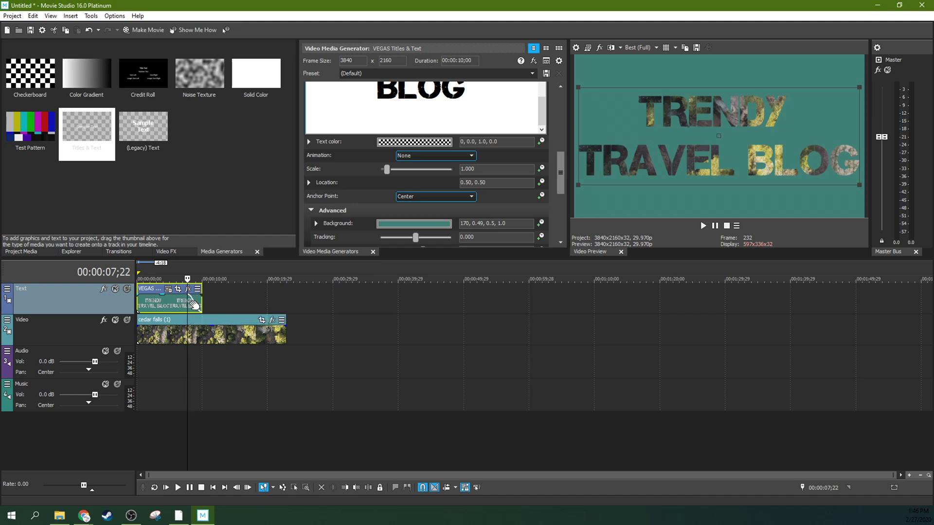
right_click(194, 304)
mouse_move(258, 190)
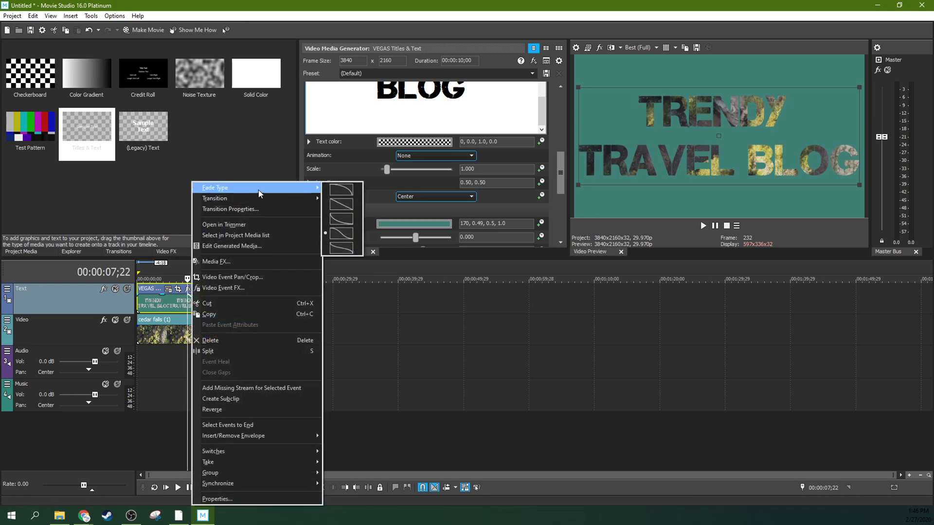
left_click(357, 220)
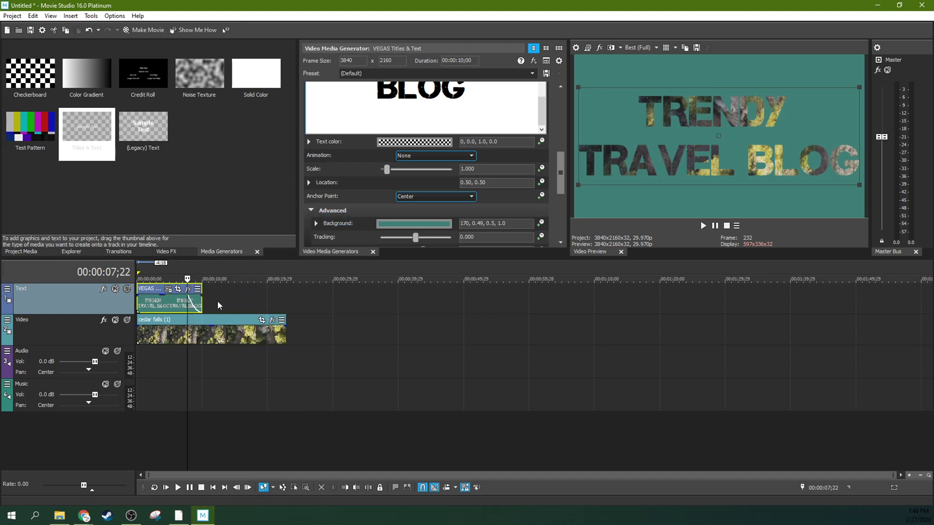
key("space")
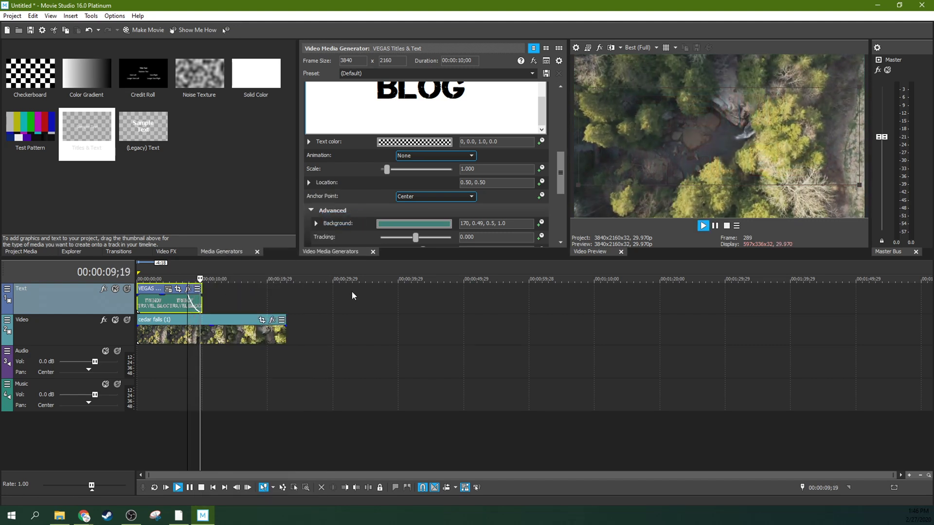
key("space")
Scrub through the title's fade-out, then open keyframe animation for the text Scale
scroll(200, 309, "up", 3)
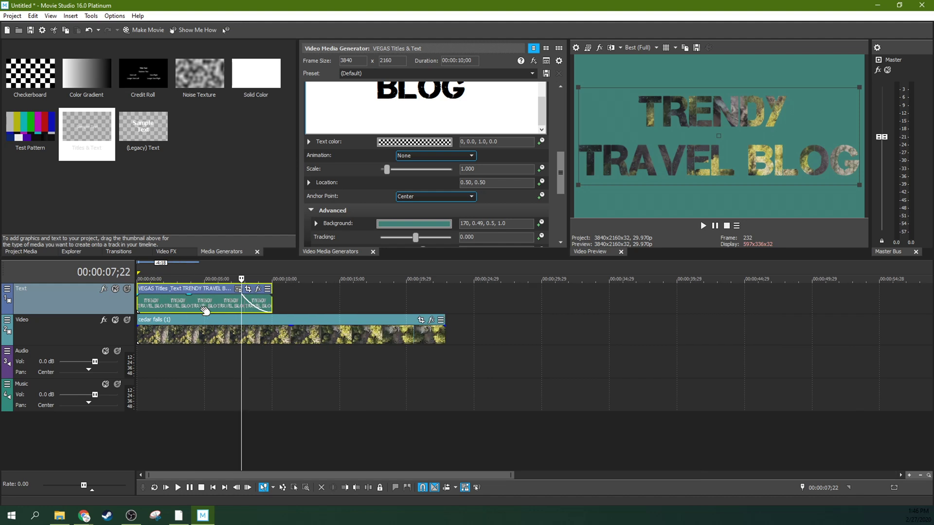
left_click(197, 309)
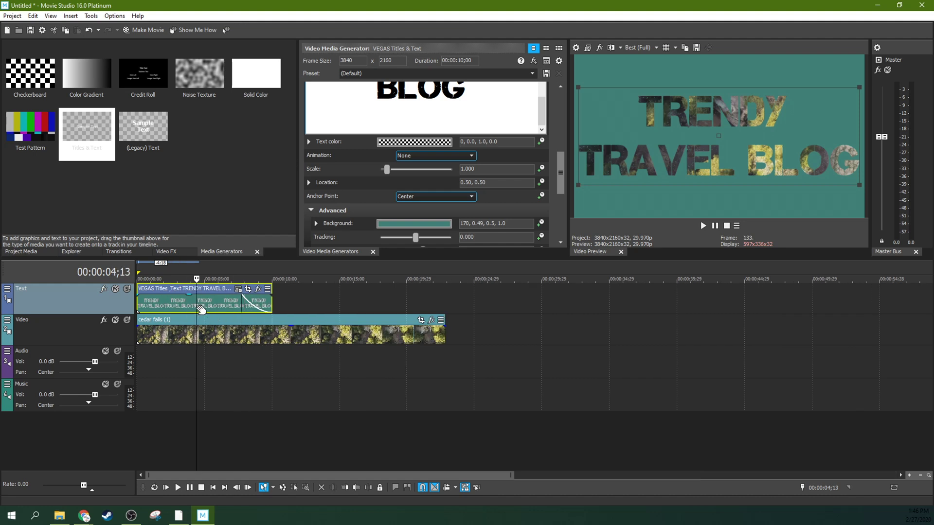
left_click(258, 305)
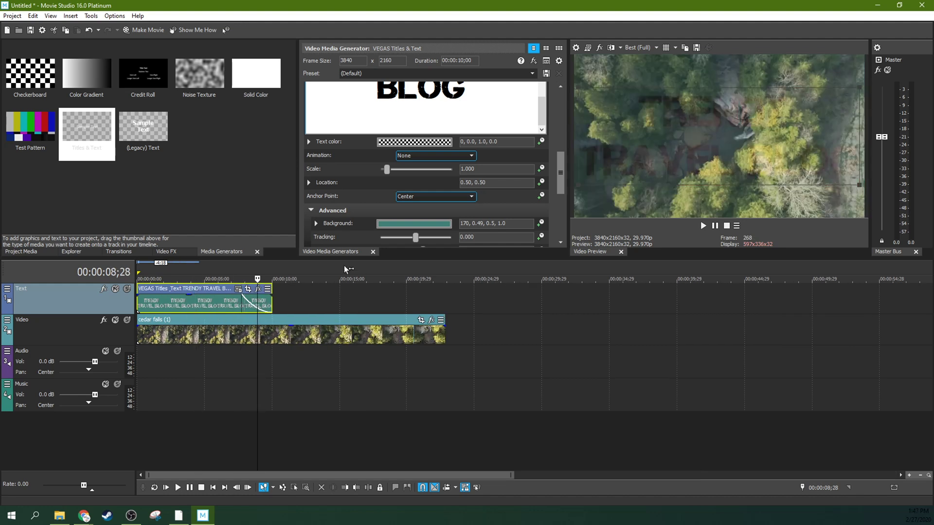
scroll(556, 179, "down", 1)
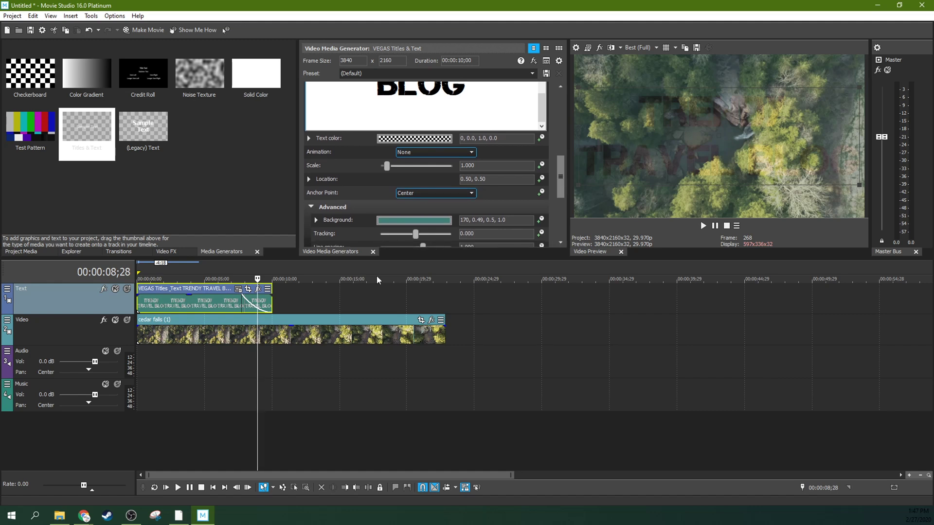
left_click(202, 304)
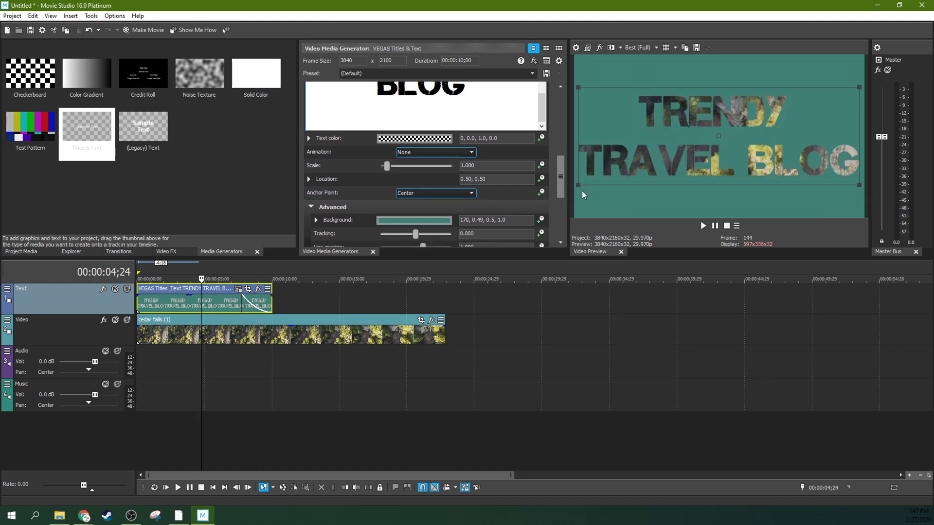
scroll(556, 174, "down", 3)
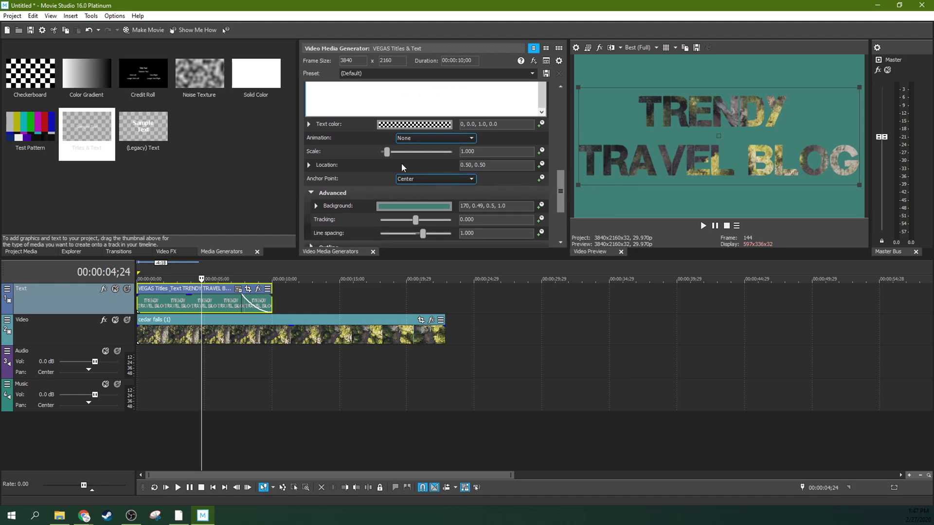
left_click(541, 154)
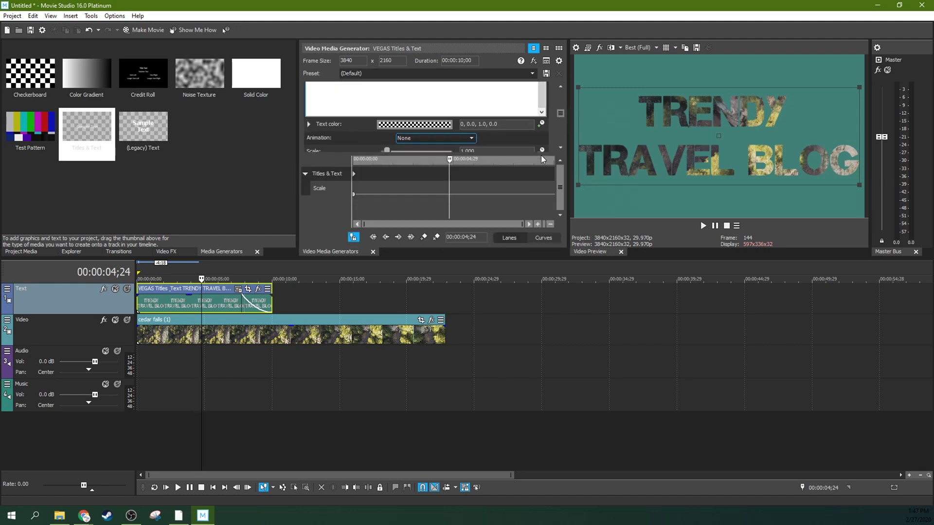
Add a Scale keyframe at 00:00:04;16 in the title's keyframe timeline
left_click(392, 186)
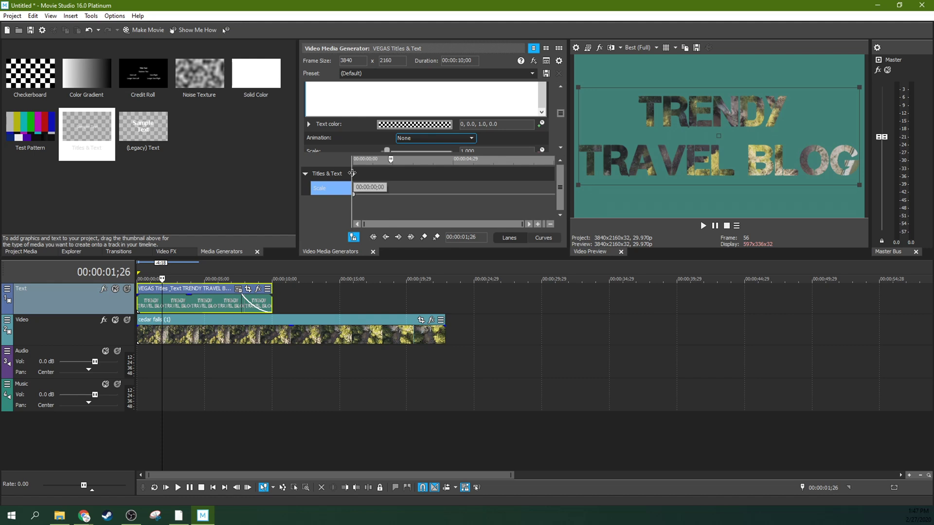
left_click(387, 174)
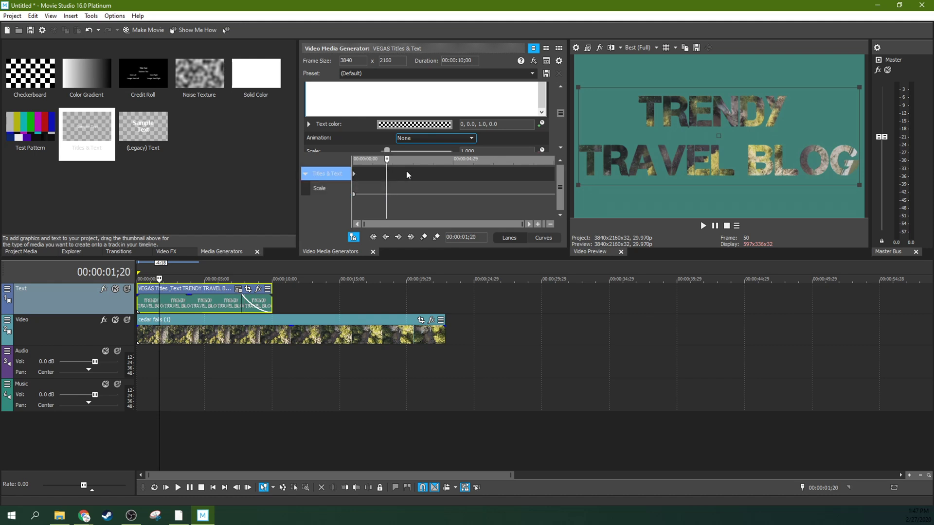
left_click(352, 236)
left_click(416, 205)
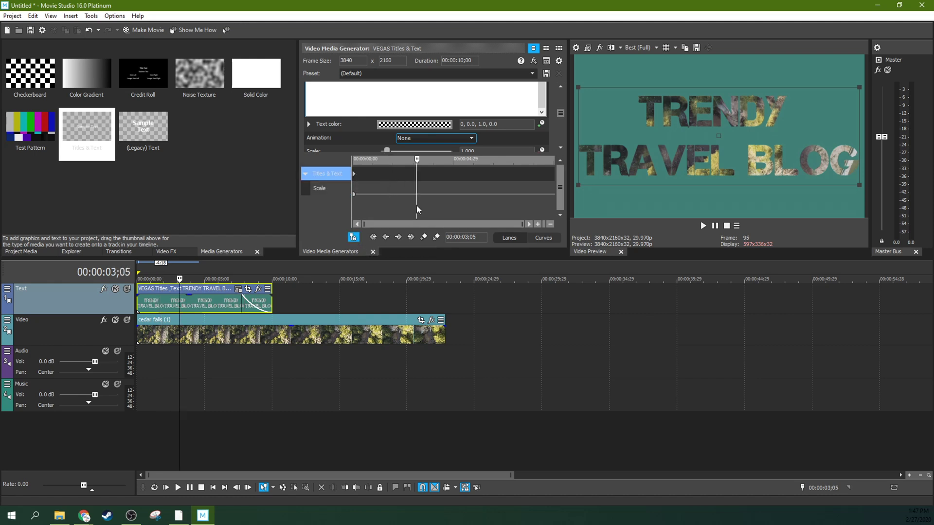
left_click(451, 173)
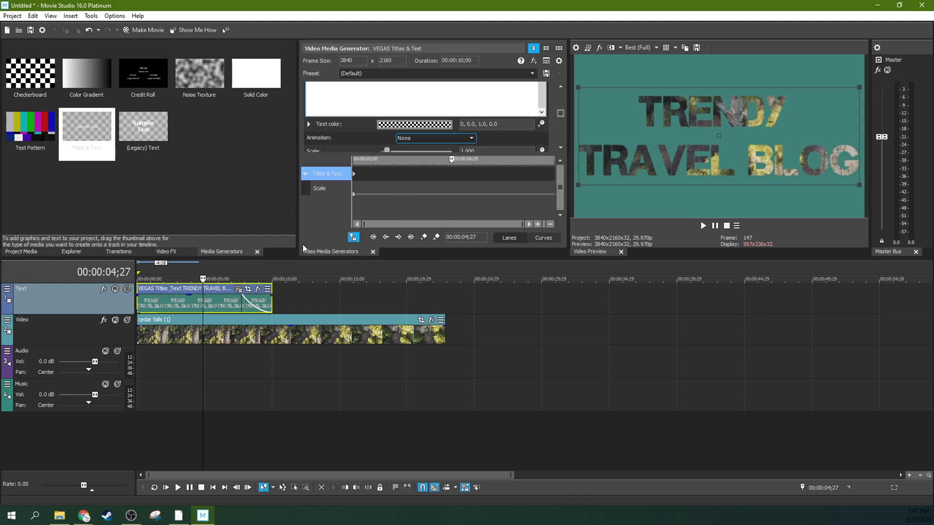
left_click(418, 180)
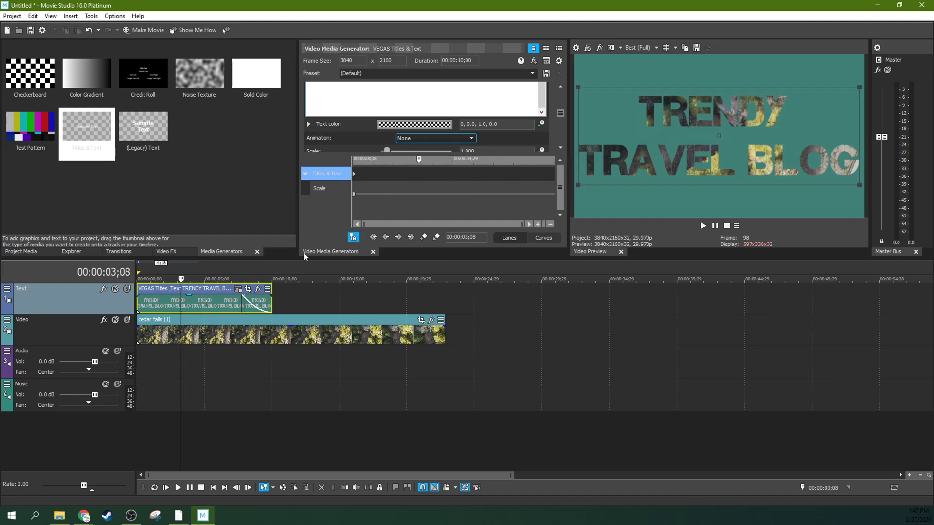
left_click_drag(421, 173, 445, 171)
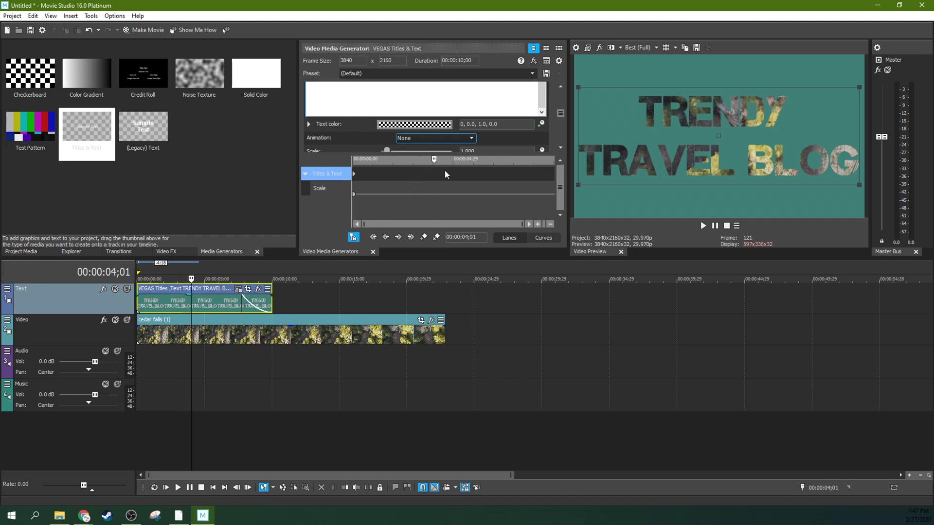
left_click(426, 237)
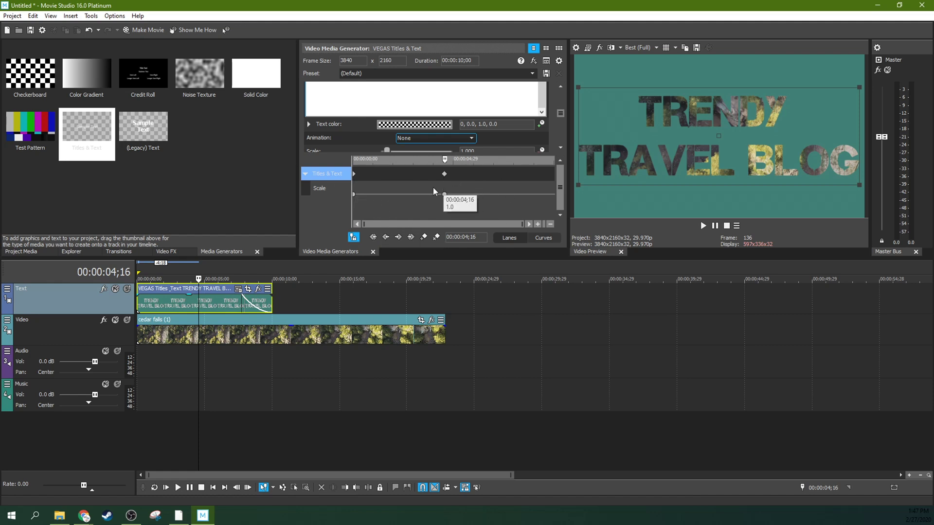
Shift that keyframe to about 00:00:05;02 and add another at the title's end
left_click(552, 180)
left_click(554, 180)
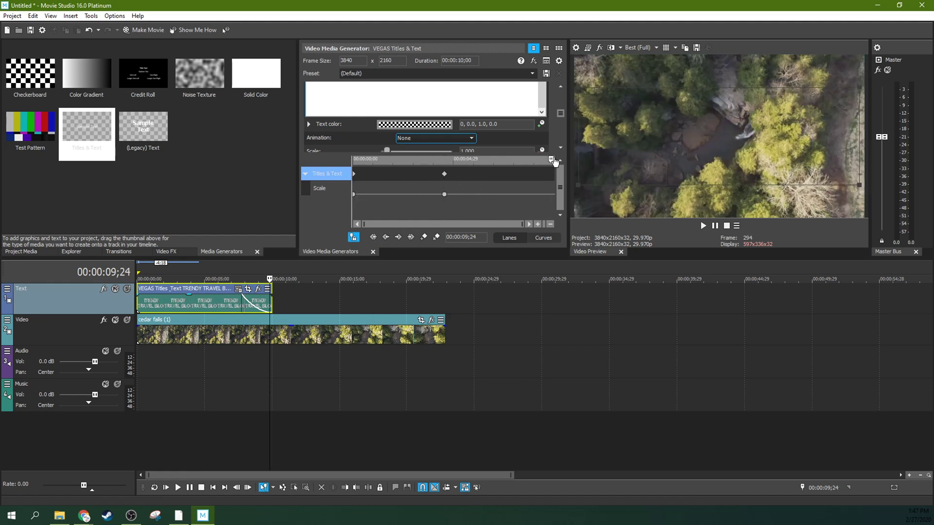
mouse_move(443, 178)
left_mouse_down()
mouse_move(435, 177)
mouse_move(463, 177)
mouse_move(455, 176)
left_mouse_up()
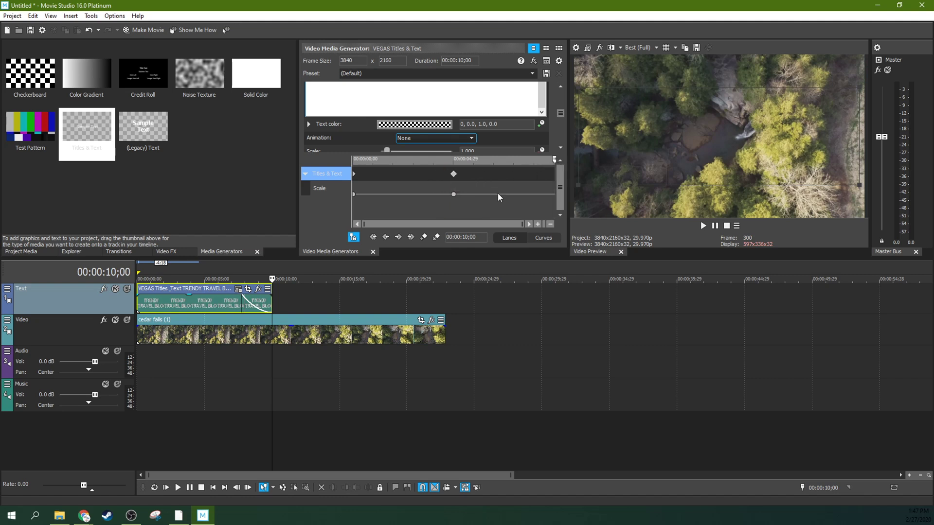
left_click(423, 237)
Set the title's final Scale keyframe to 10.000 and preview the zoom-in playback
left_click_drag(415, 154, 413, 165)
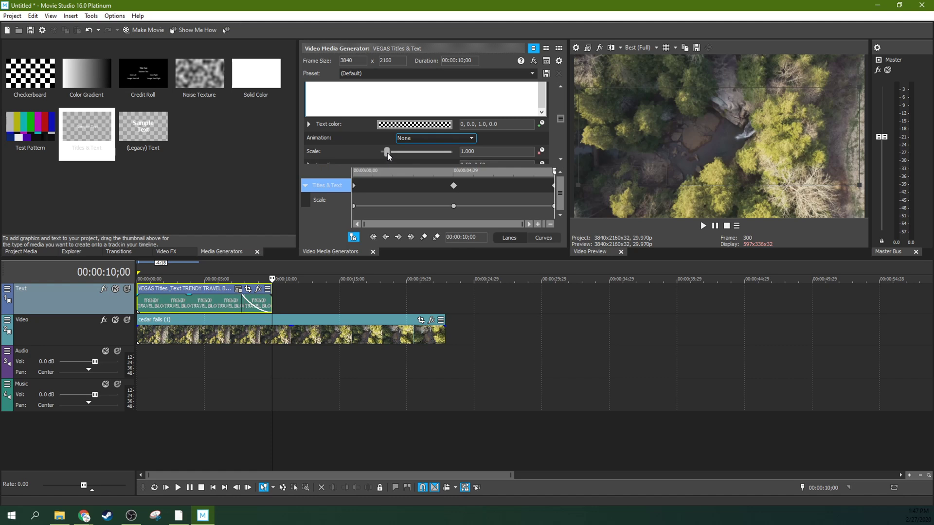
left_click_drag(387, 150, 460, 150)
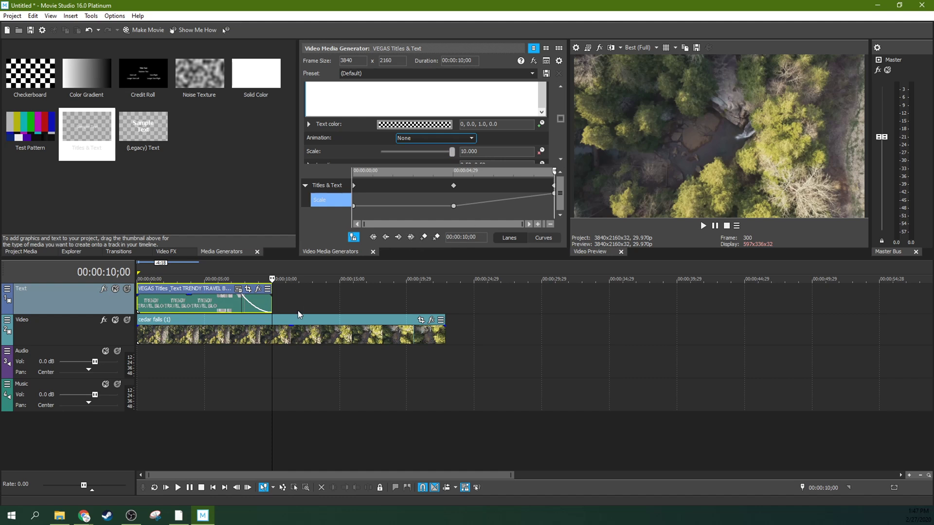
left_click(166, 487)
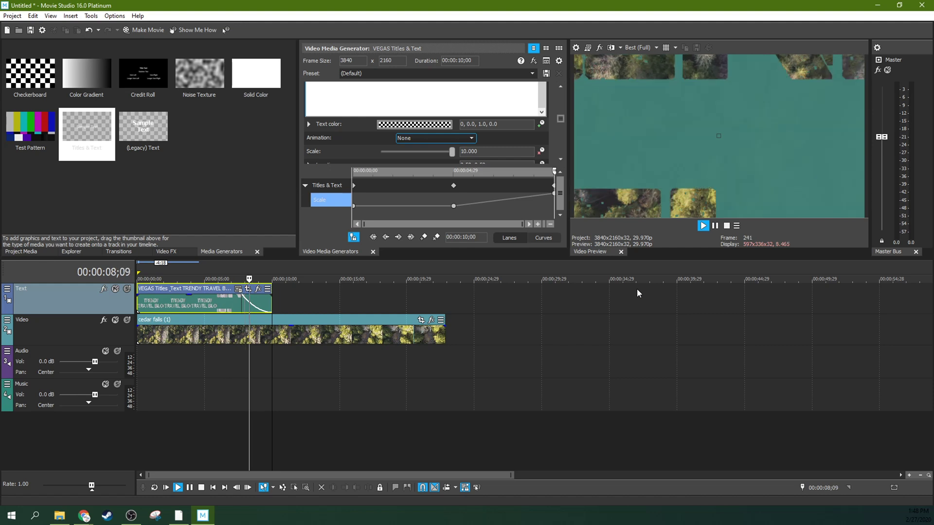
left_click(714, 226)
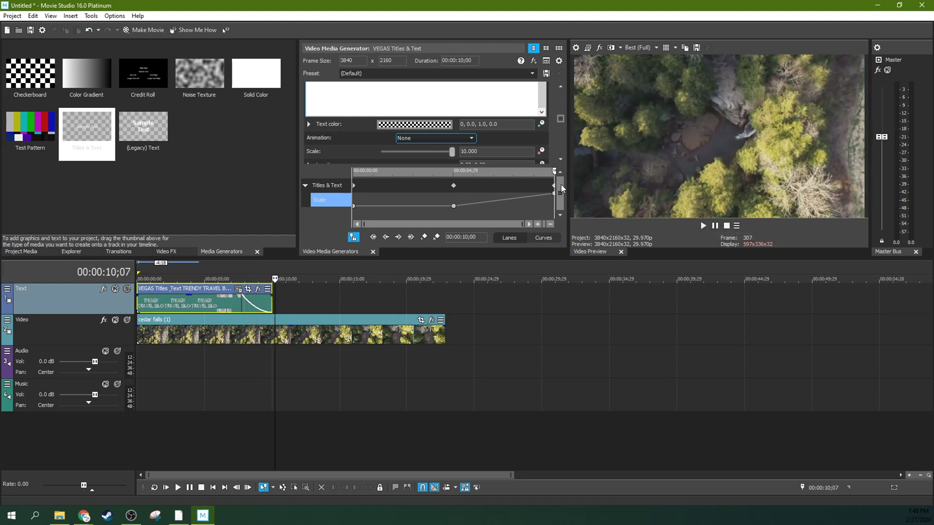
Nudge the title higher and break it onto three lines: TRENDY, TRAVEL, BLOG
left_click(199, 306)
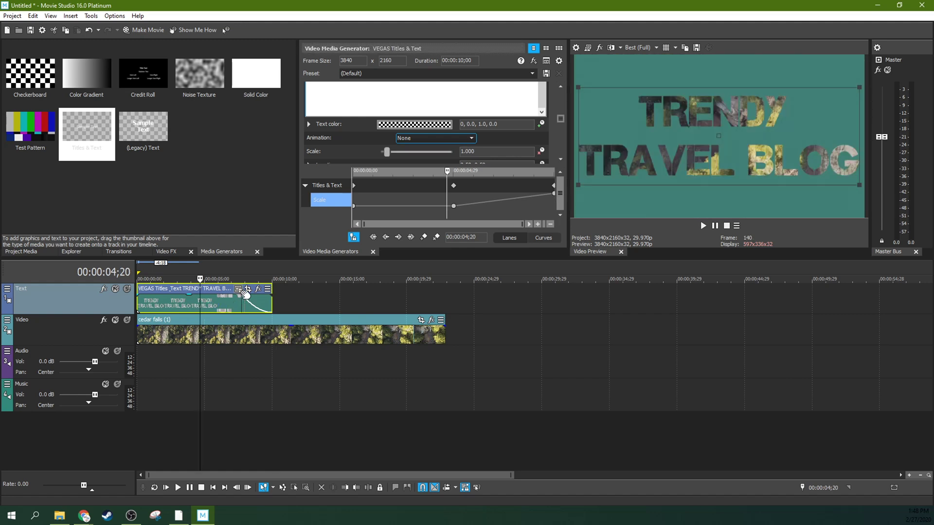
left_click_drag(660, 156, 663, 140)
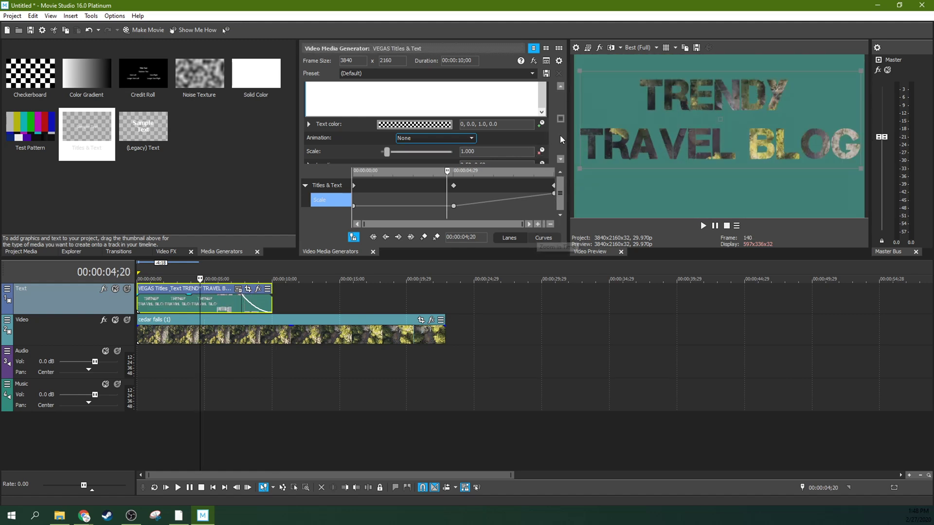
left_click(505, 97)
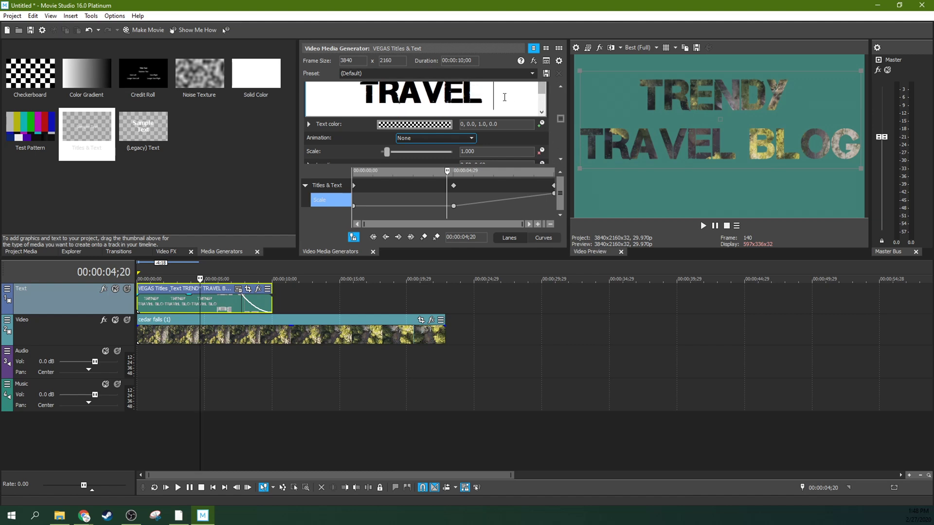
key("Return")
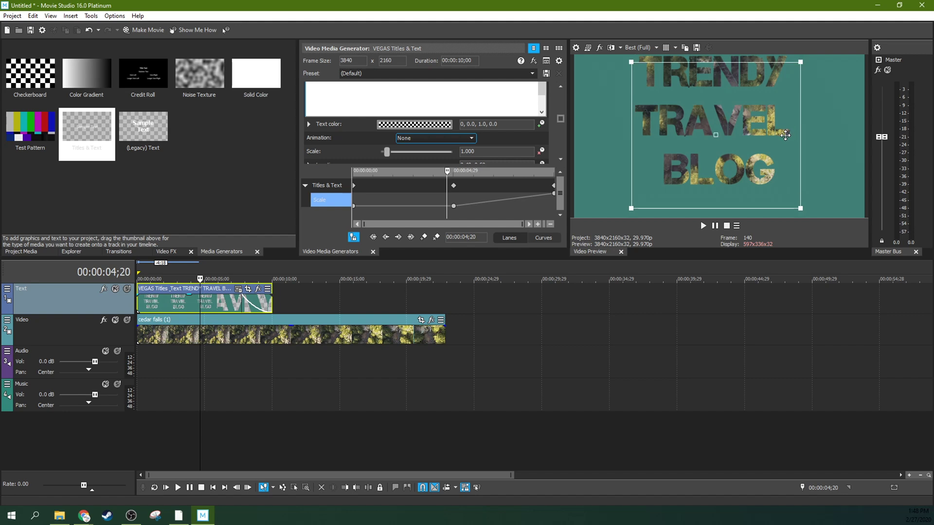
Preview the zoom through the letters from 00:00:07;03, then return to the title's start
left_click(232, 303)
key("space")
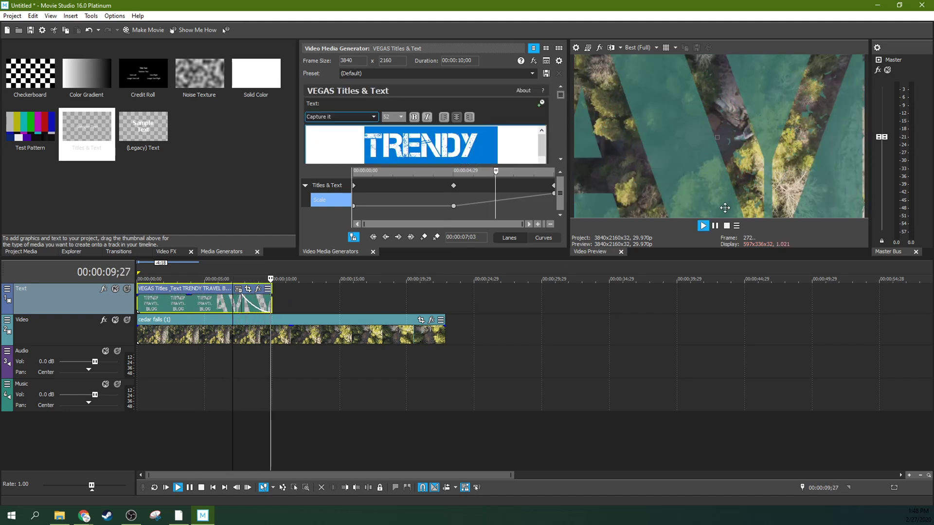
left_click(717, 229)
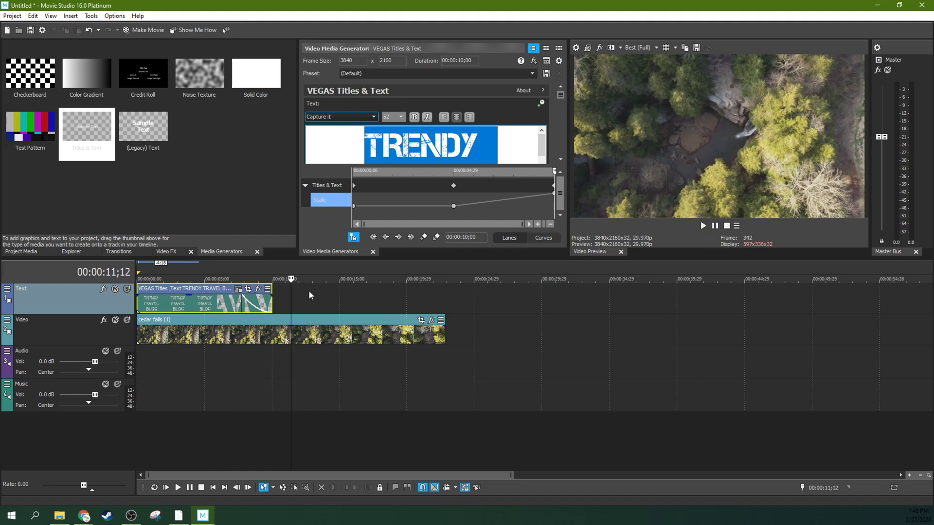
left_click(145, 305)
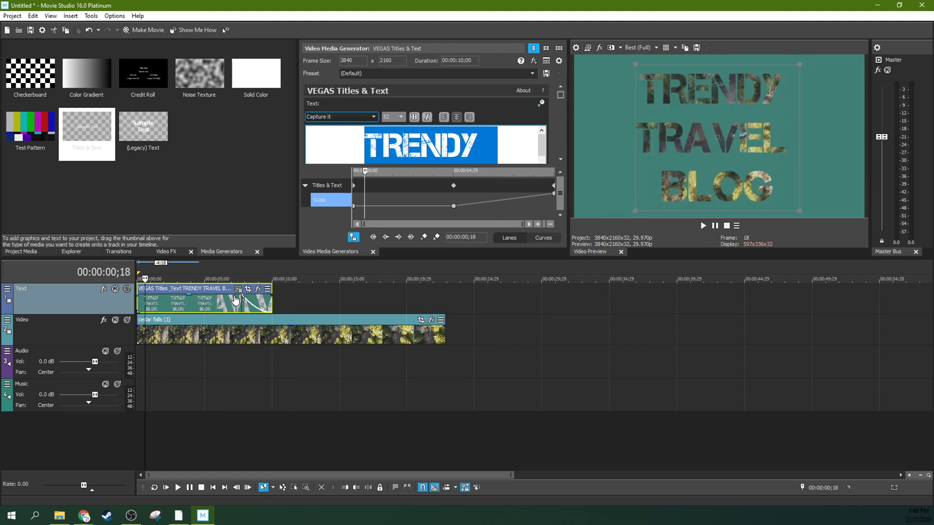
left_click(558, 189)
Reveal the Anchor Point and Background properties, then check Scale 5.620 at 00:00:07;17
left_click_drag(562, 95, 561, 129)
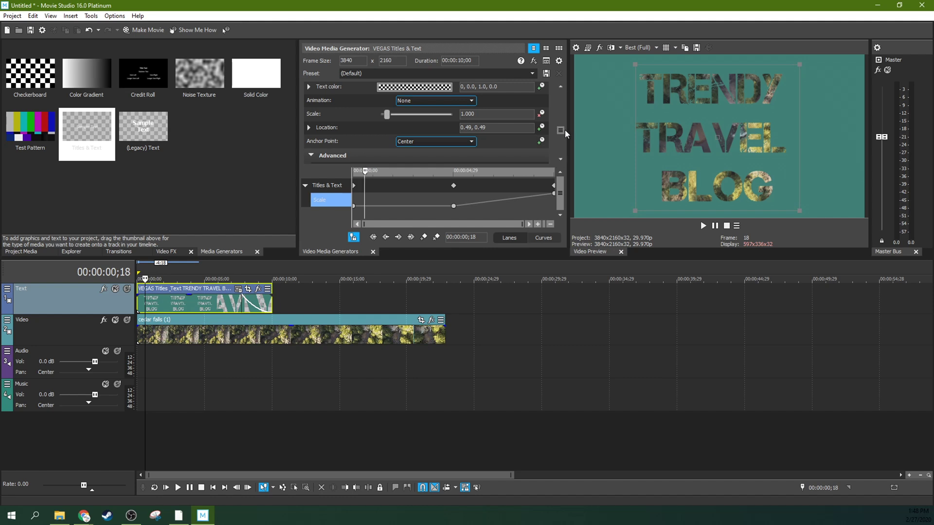
scroll(562, 130, "down", 2)
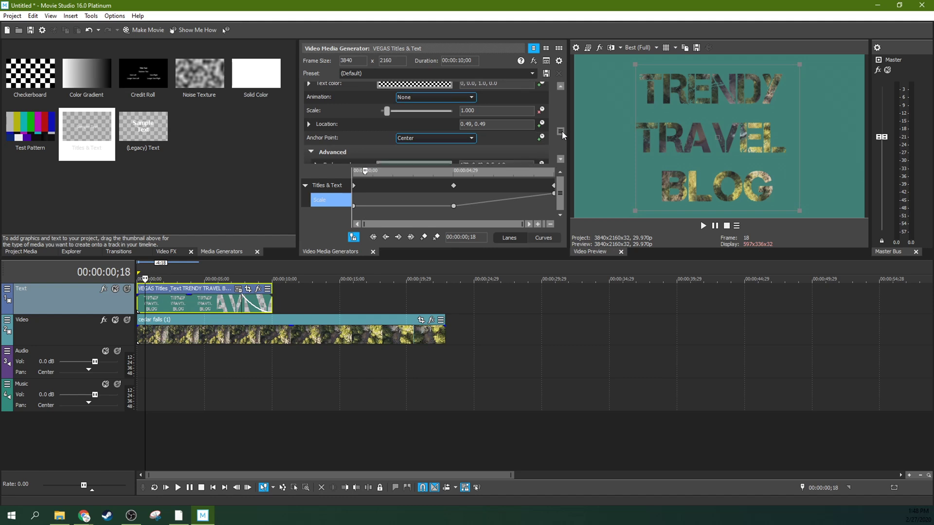
left_click(239, 302)
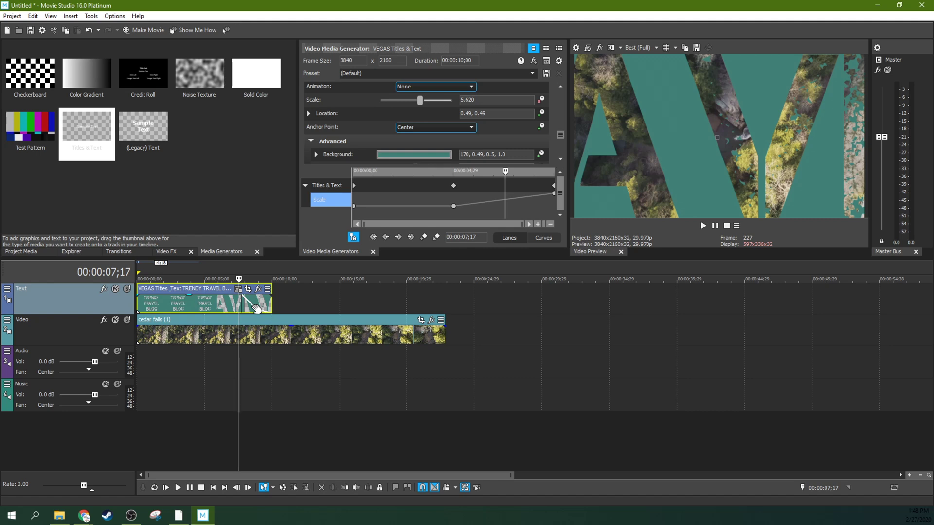
left_click(317, 329)
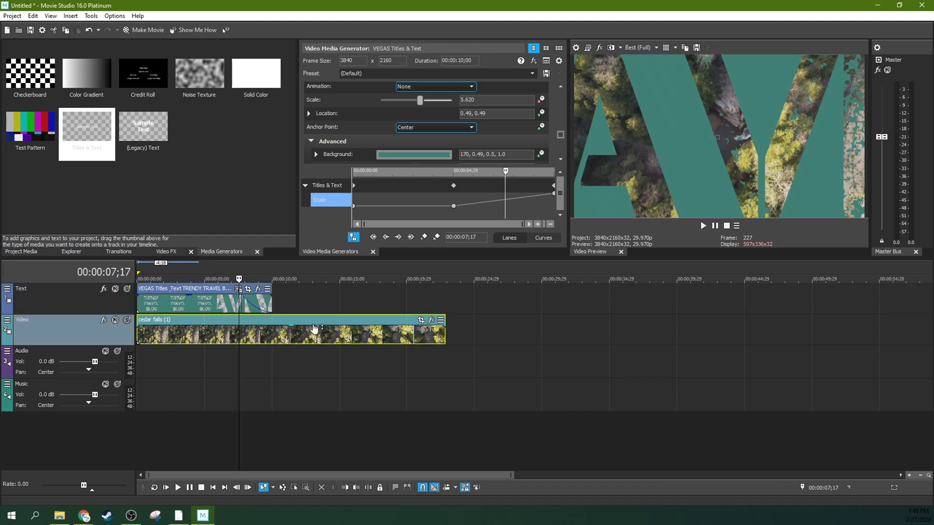
left_click(329, 325)
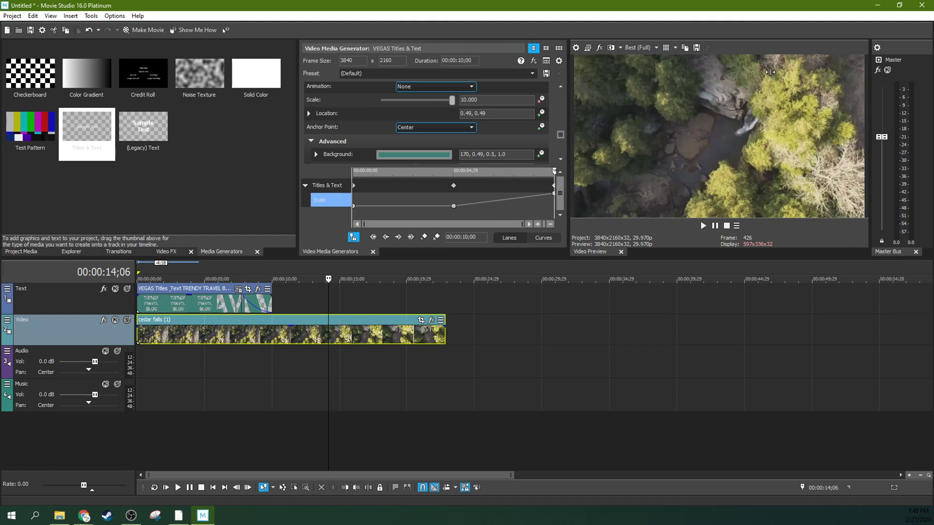
left_click(398, 301)
left_click(350, 325)
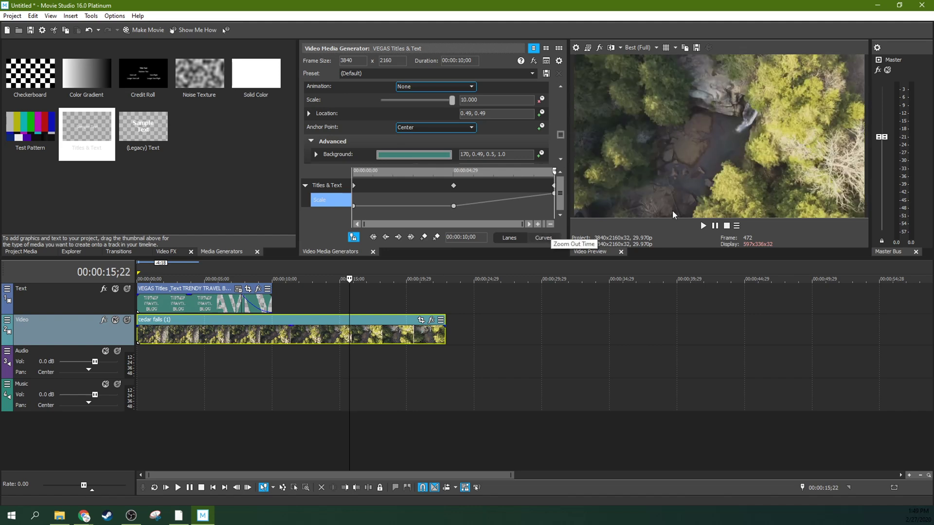
left_click(381, 305)
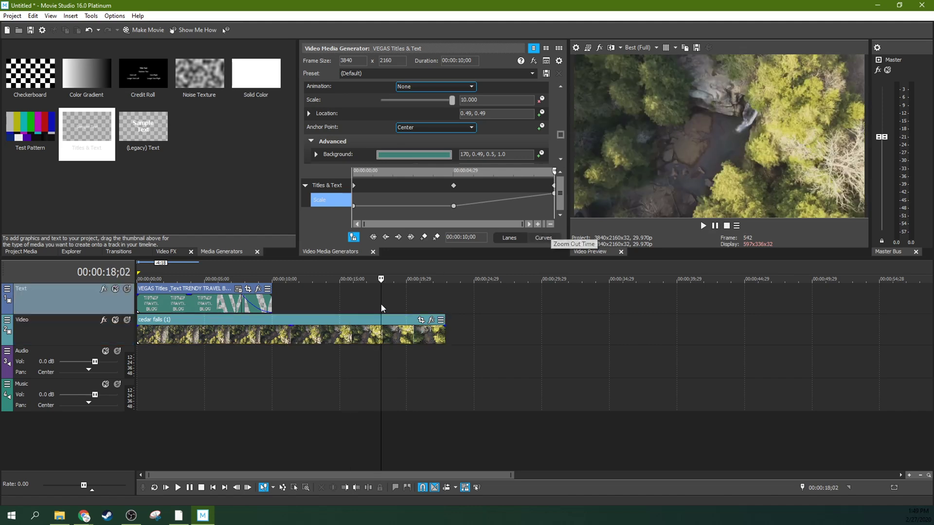
left_click(306, 308)
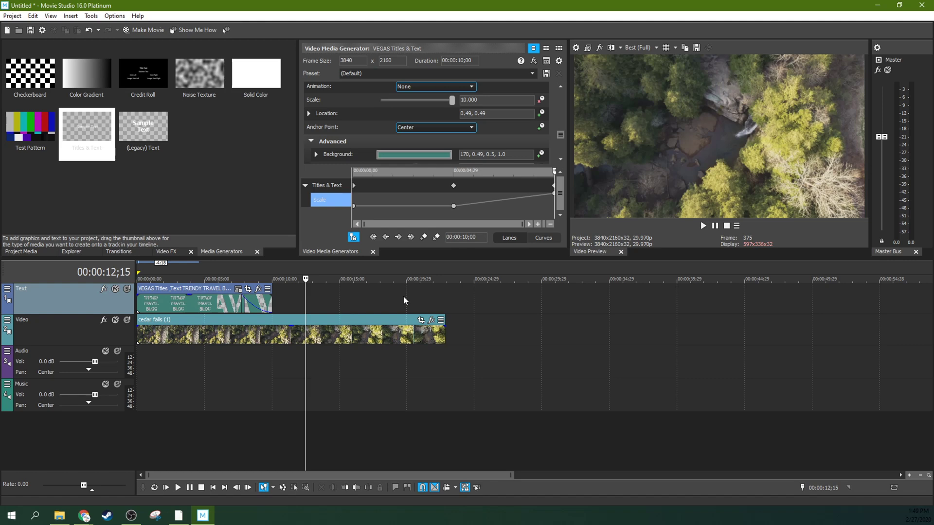
left_click(392, 297)
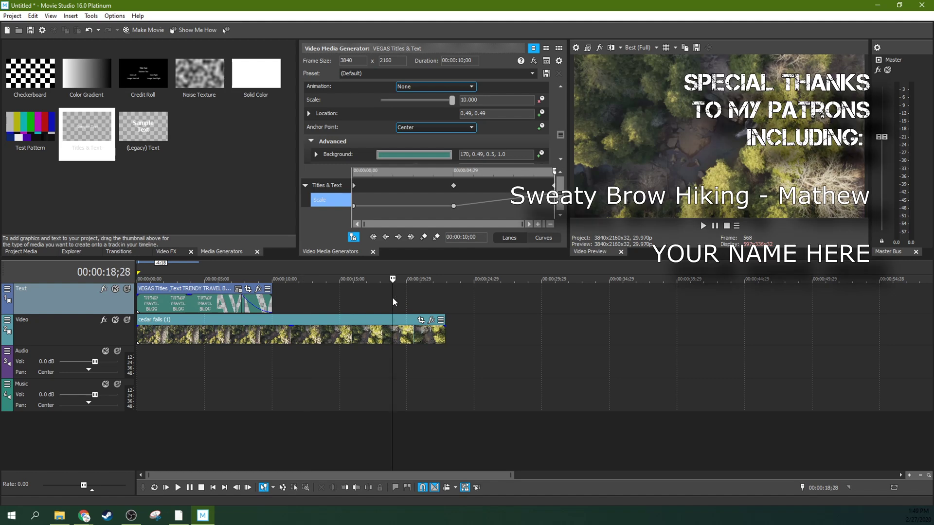
left_click(379, 299)
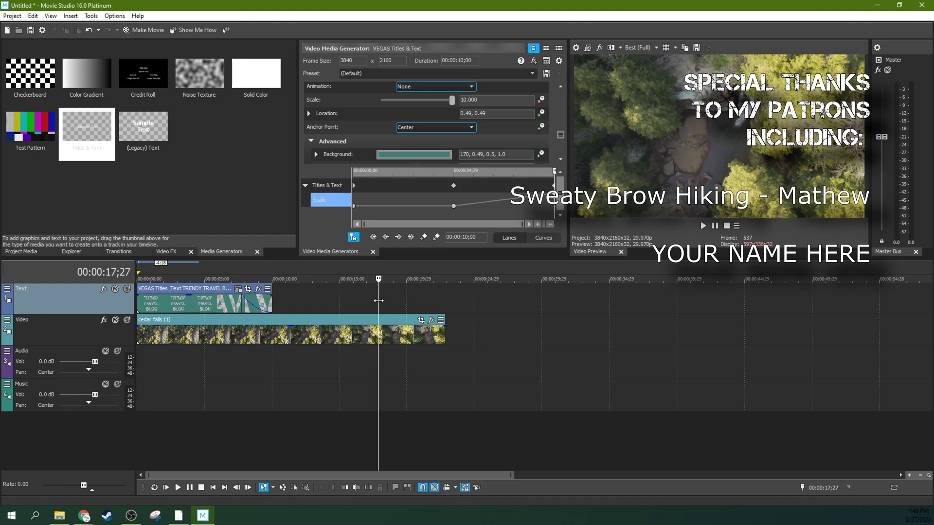
left_click(344, 298)
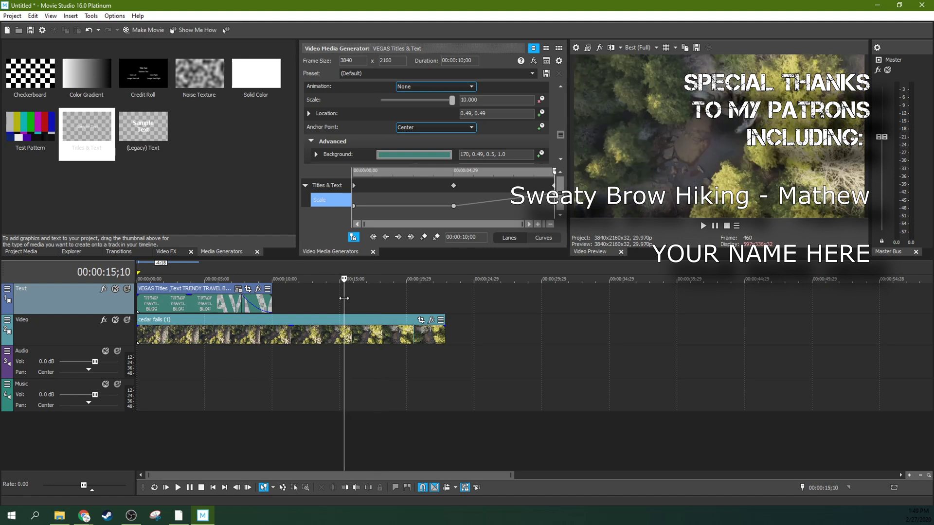